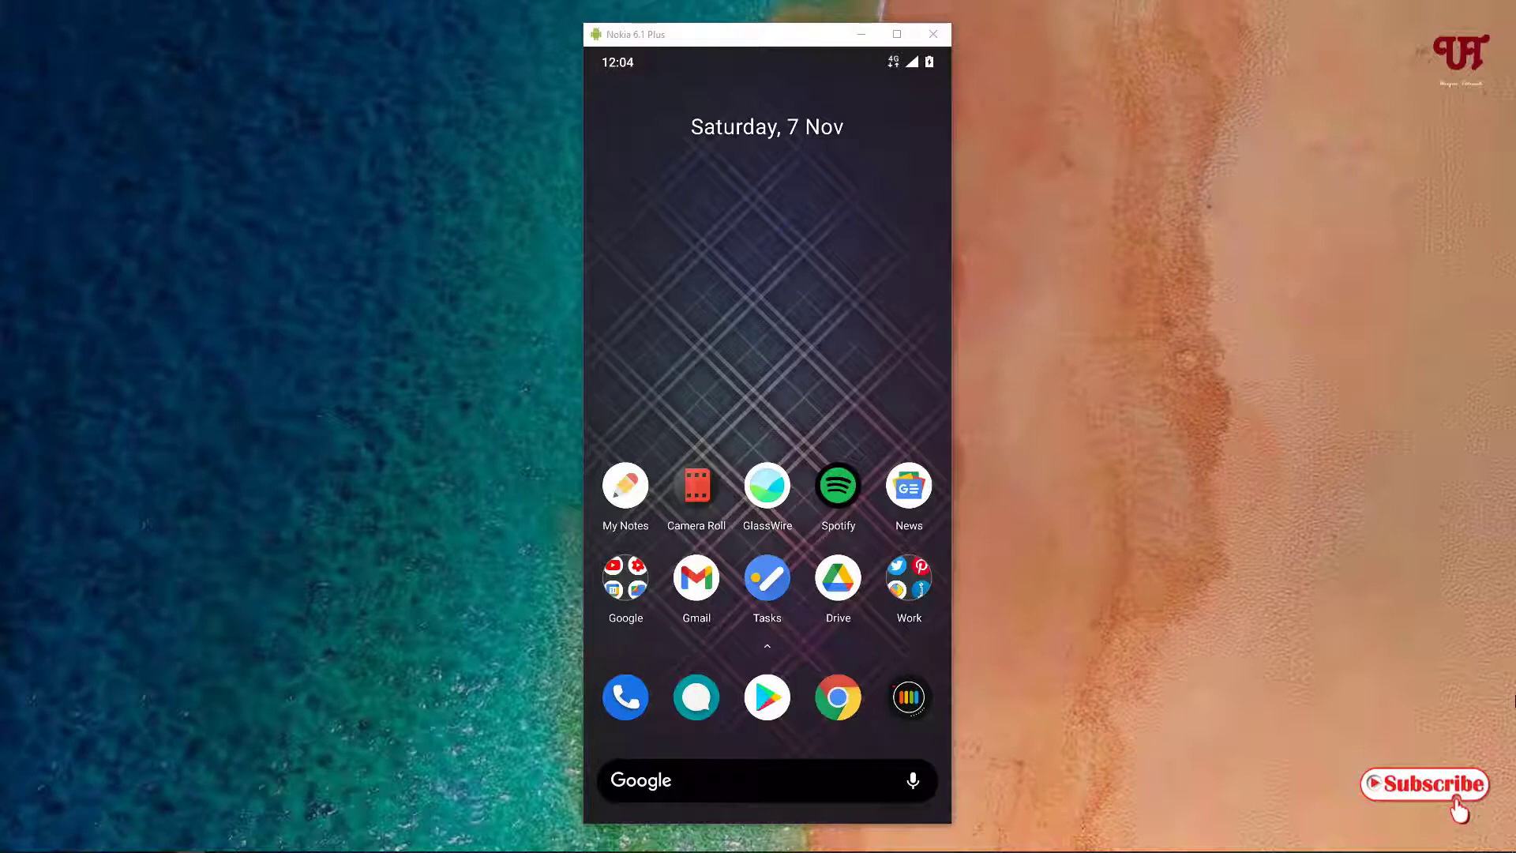
- Browse both pages of quick-settings tiles in the notification shade, then dismiss it
drag(823, 361, 816, 376)
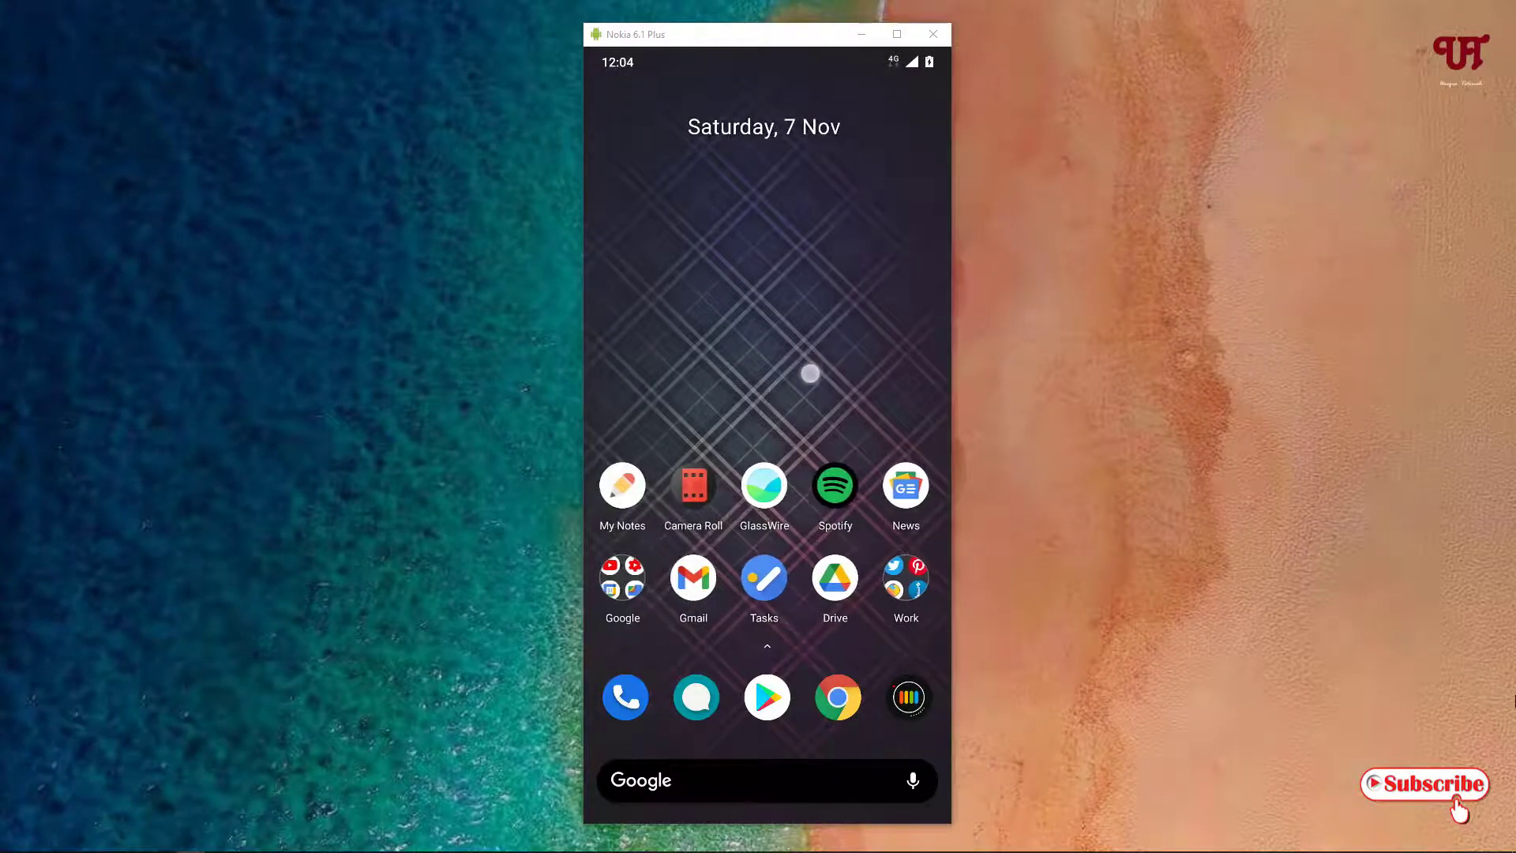
drag(880, 158, 822, 349)
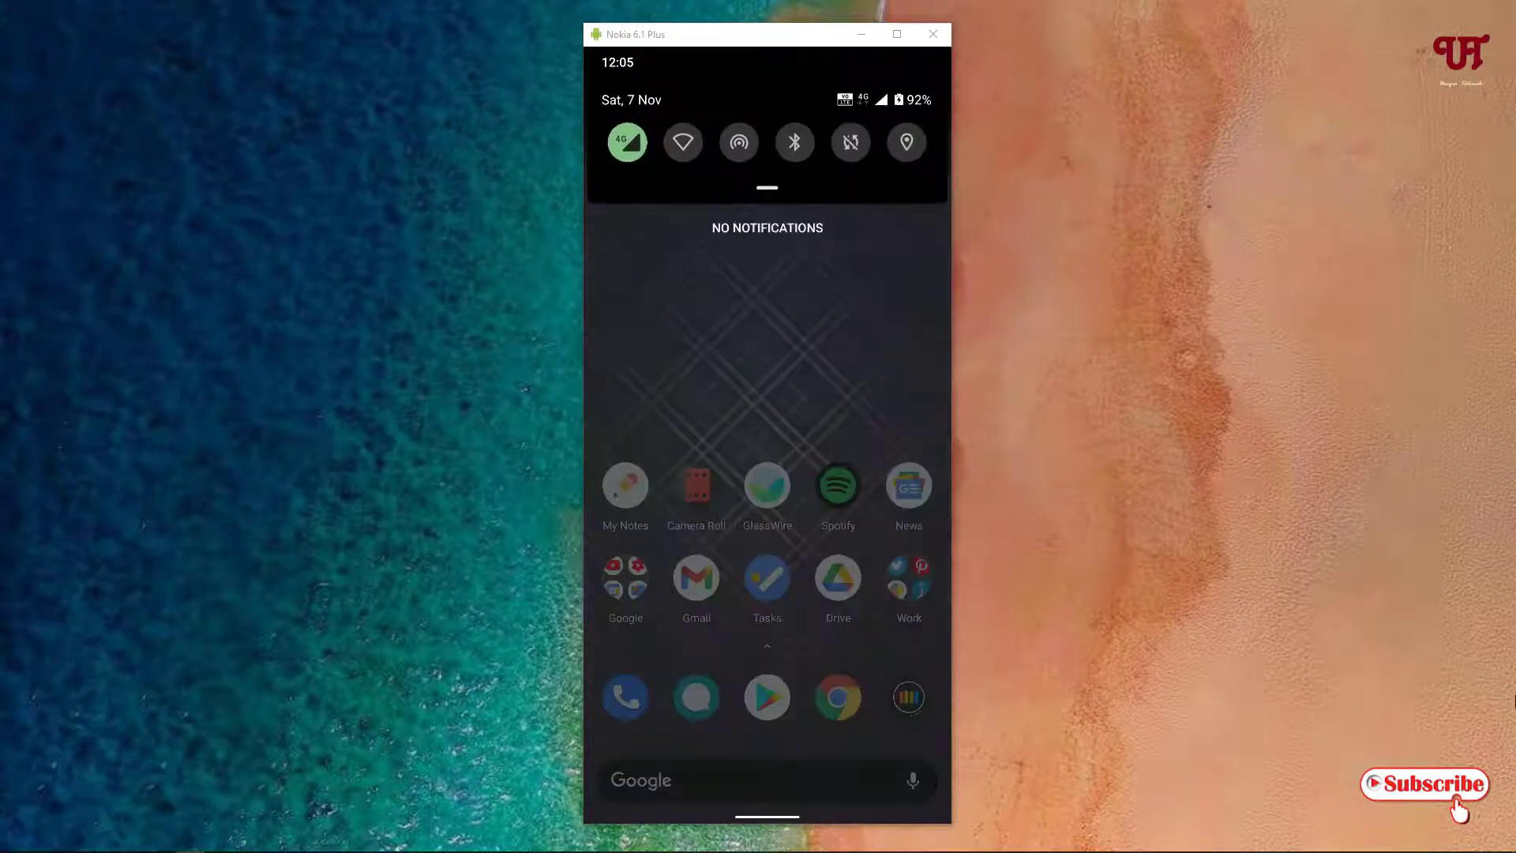
drag(768, 196, 768, 497)
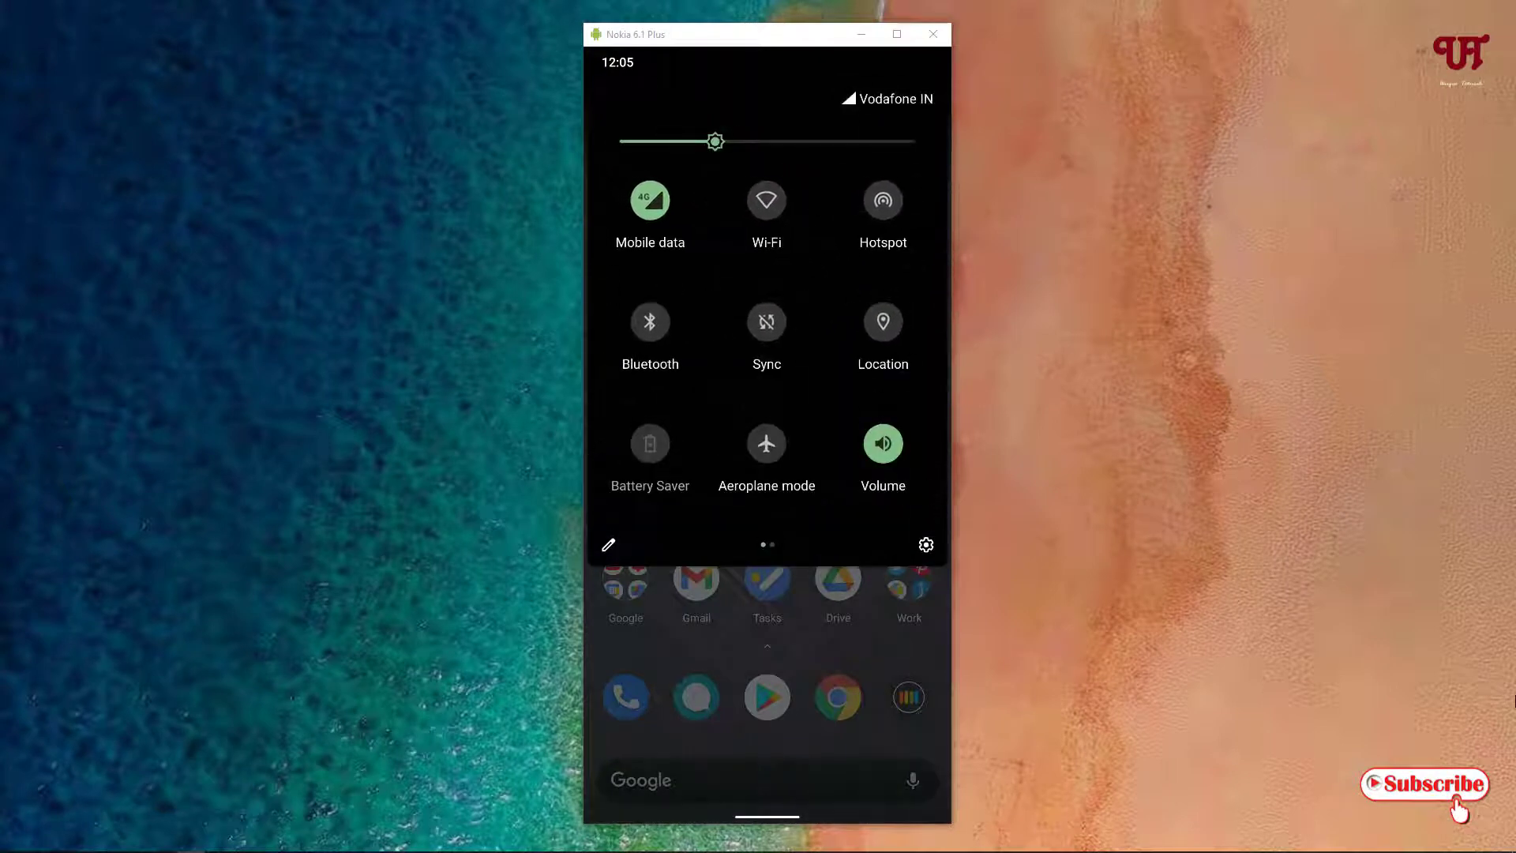
drag(883, 379, 652, 379)
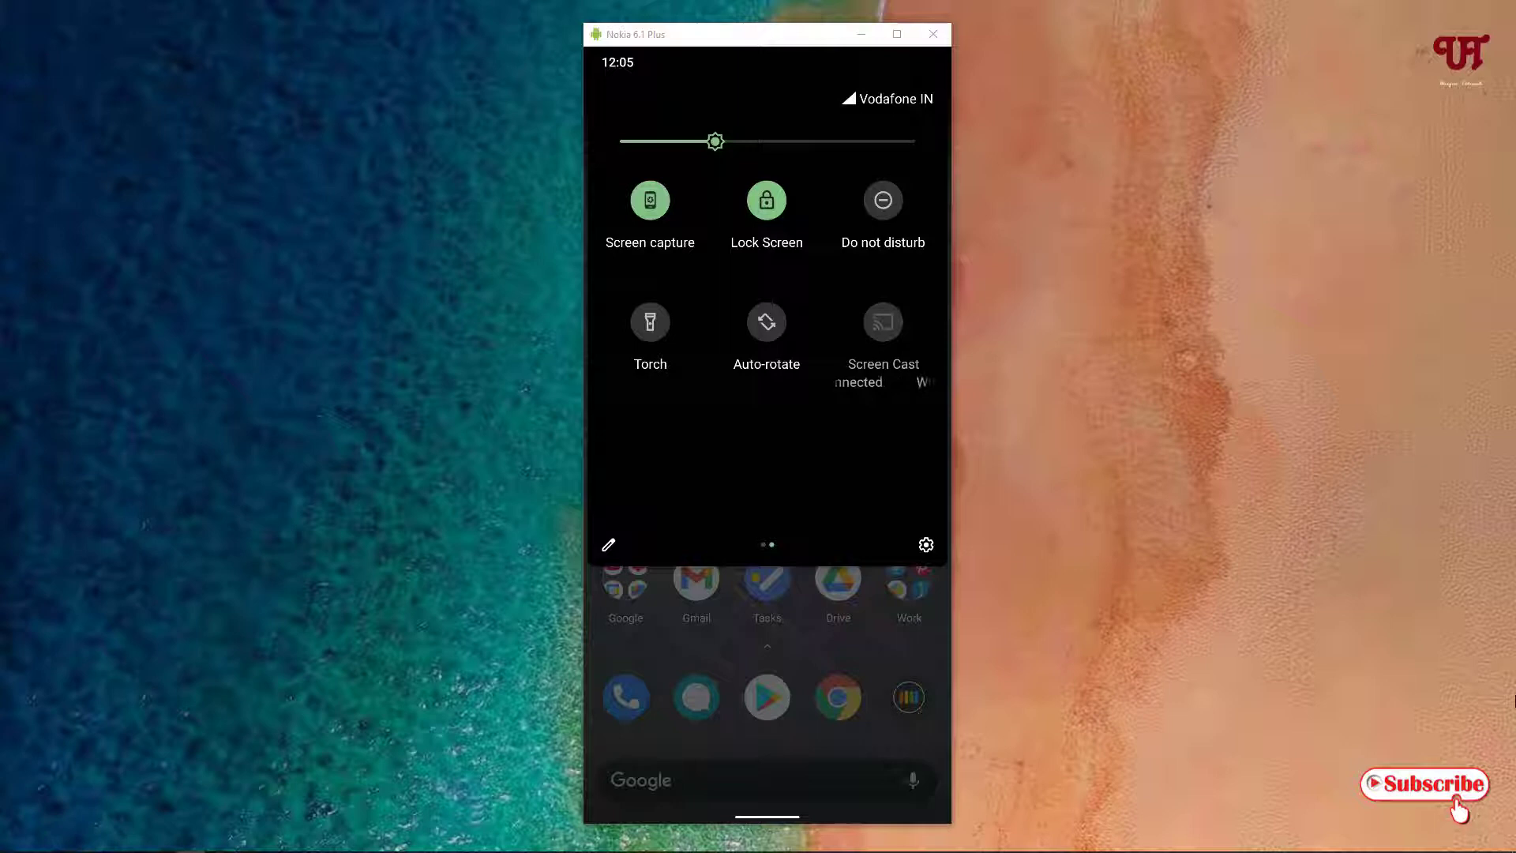
drag(651, 379, 883, 379)
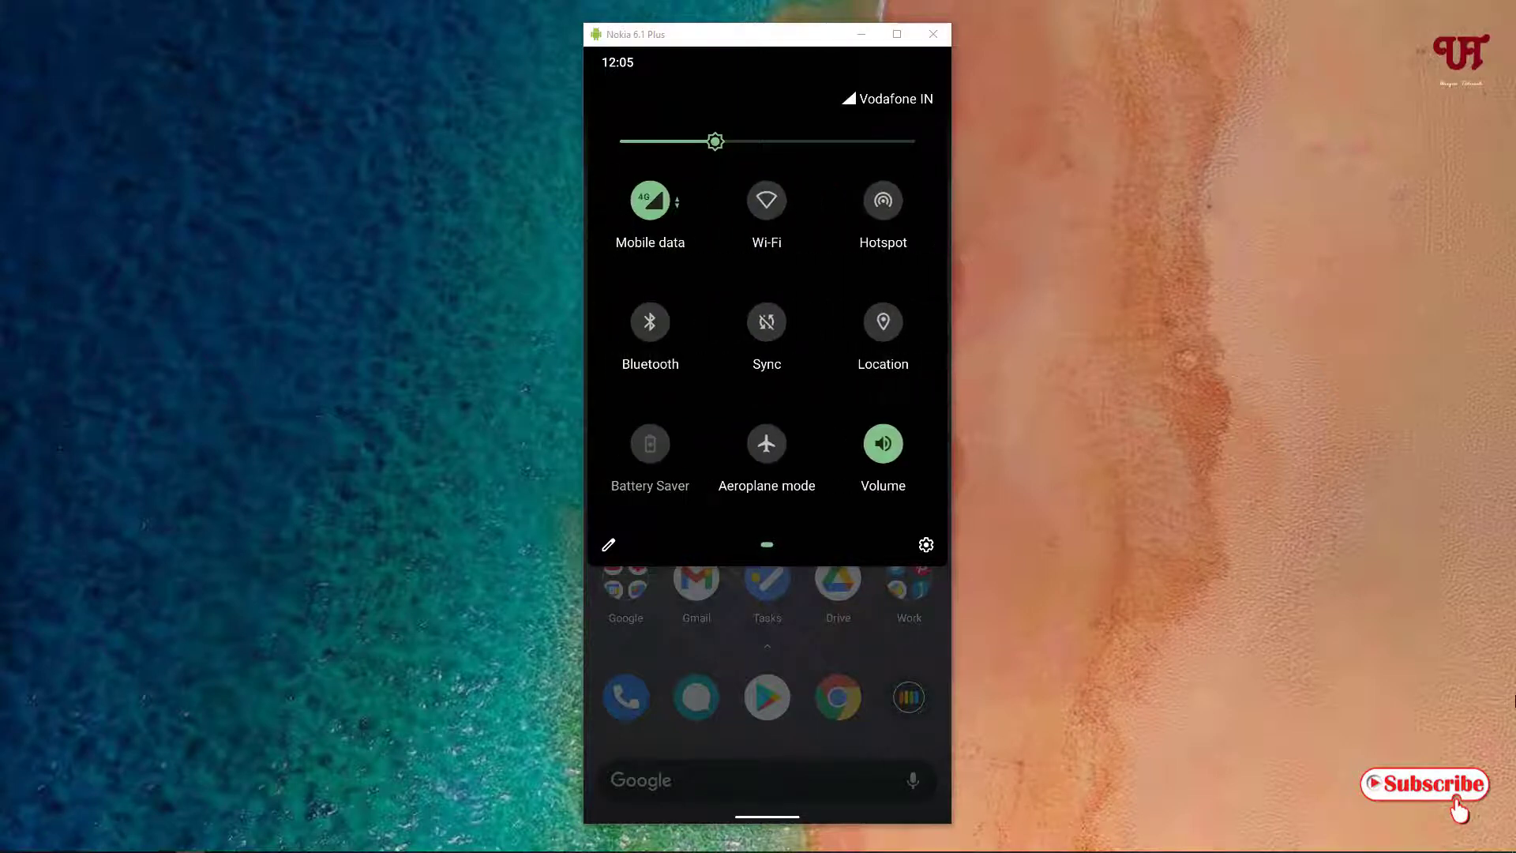
drag(768, 498, 769, 237)
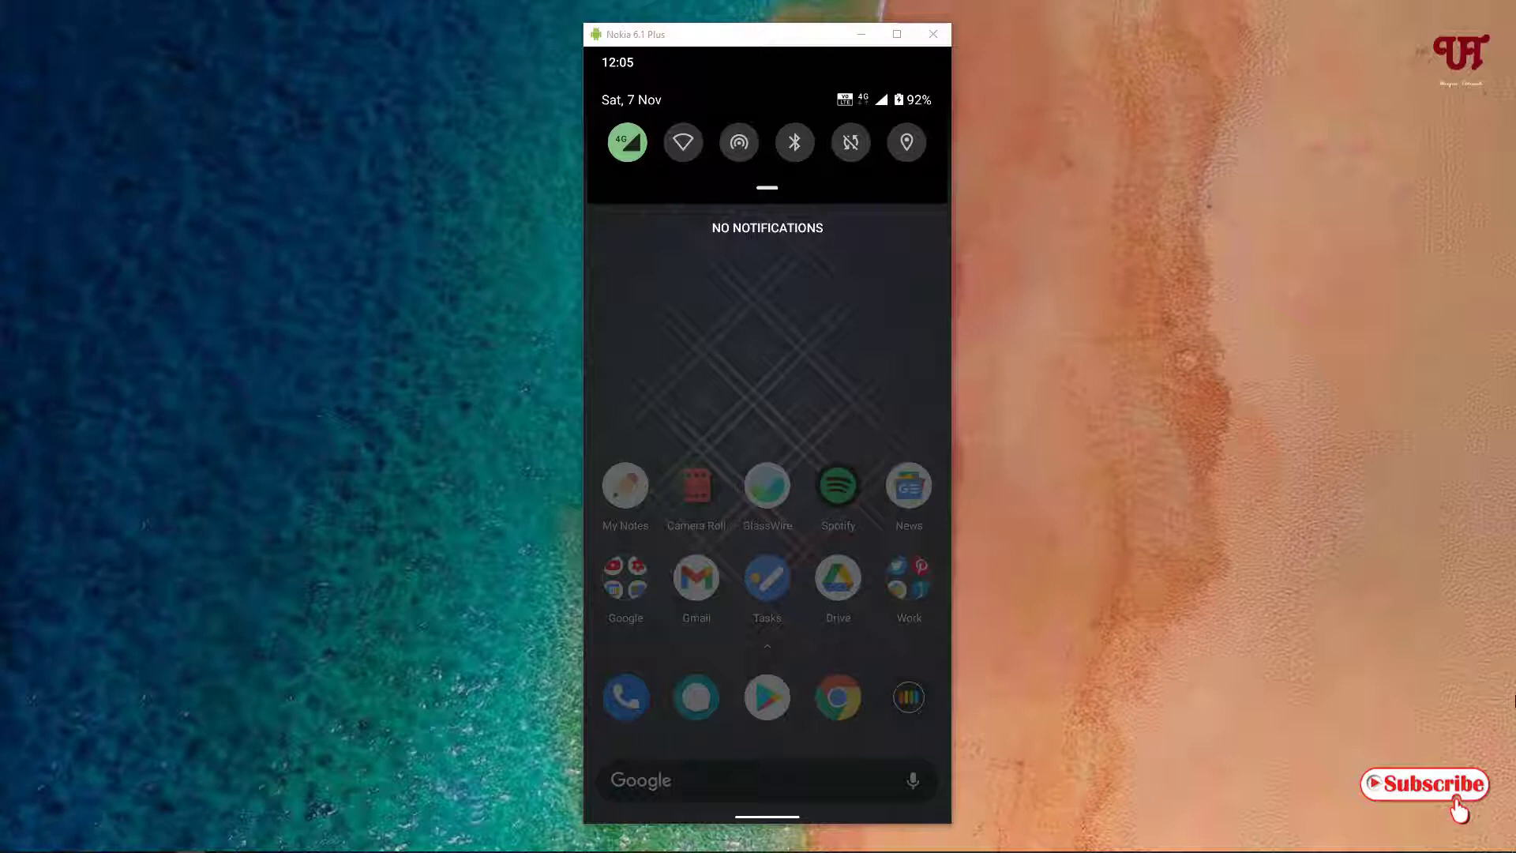
click(767, 356)
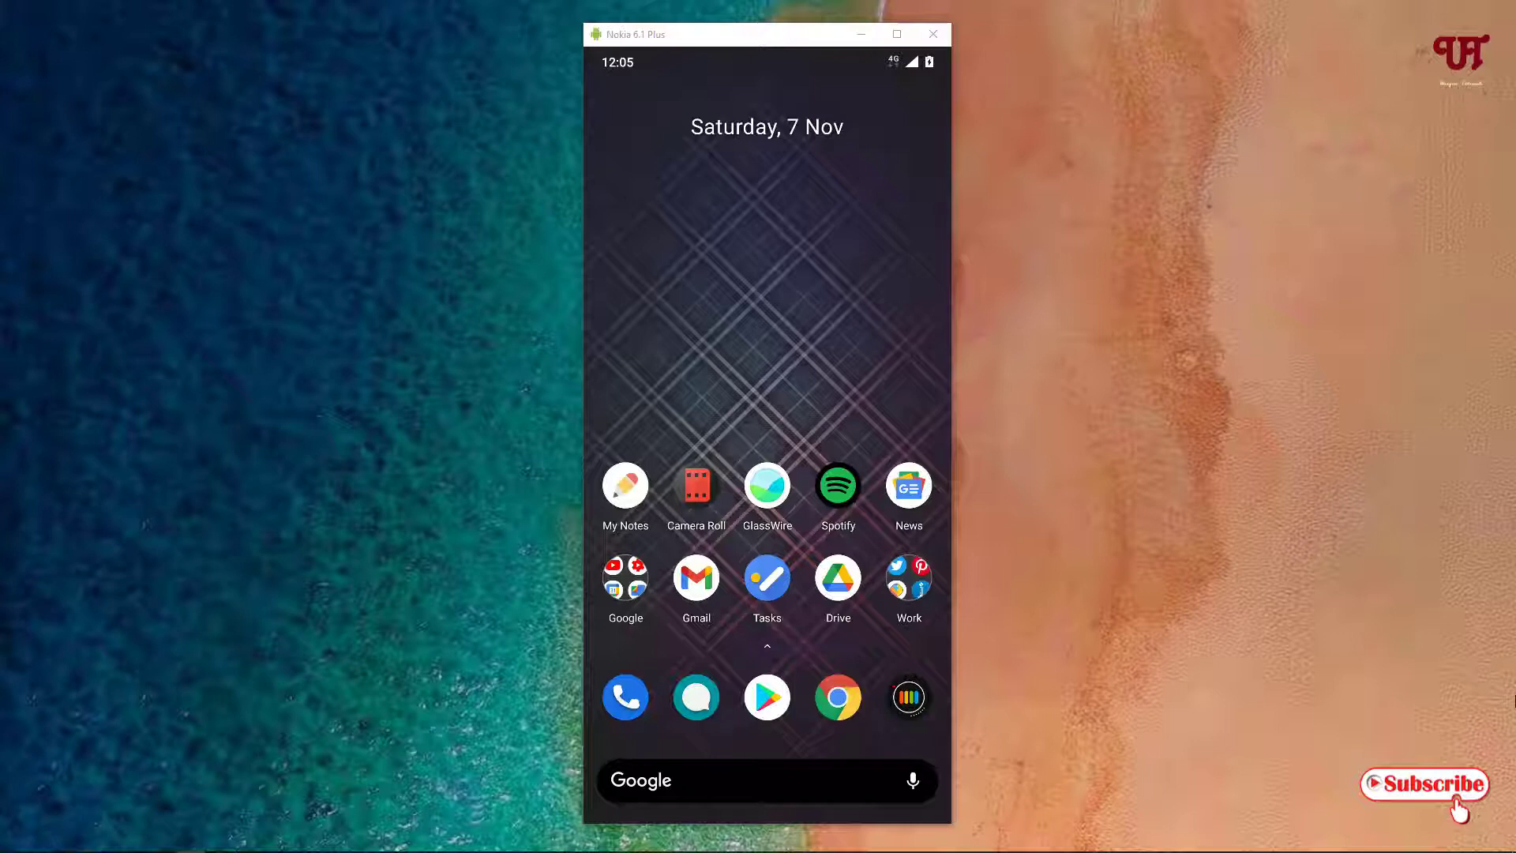
- Install MNML Screen Recorder (Early Access) from the Play Store using the recent 'mnml' search
click(767, 698)
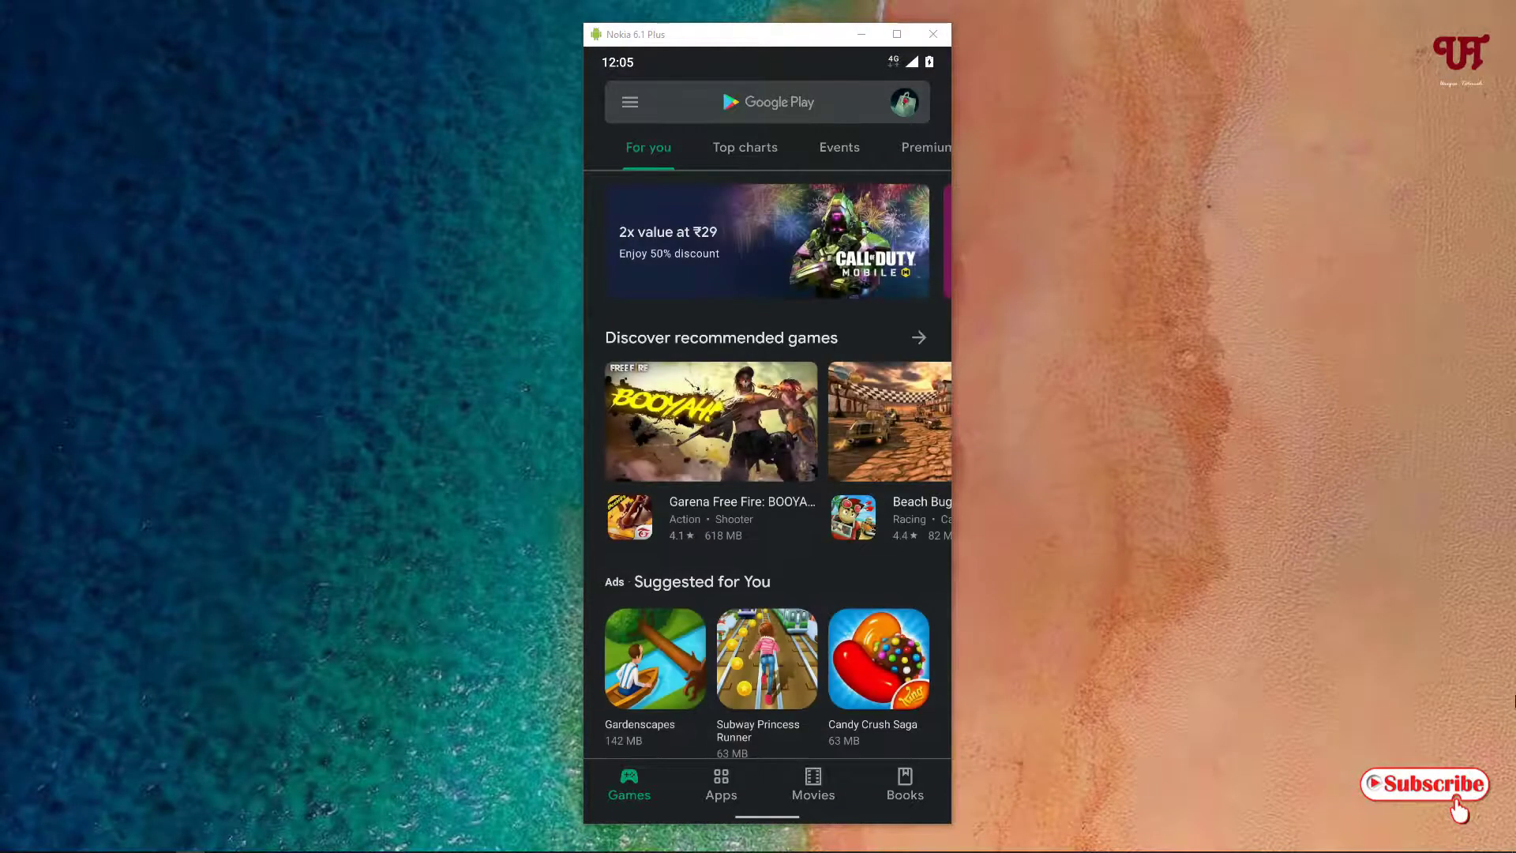
click(768, 102)
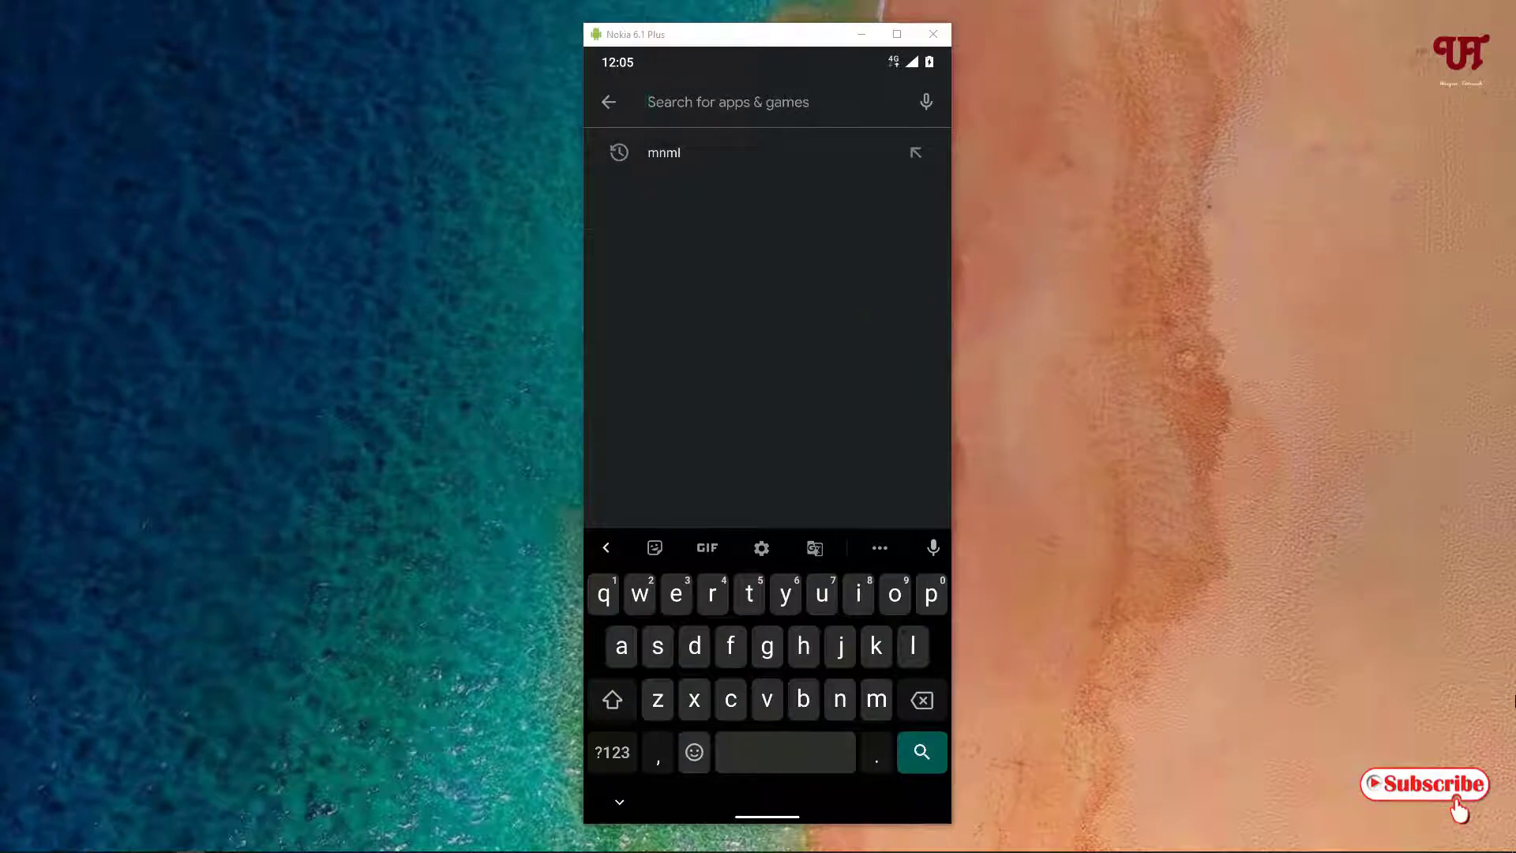
click(729, 152)
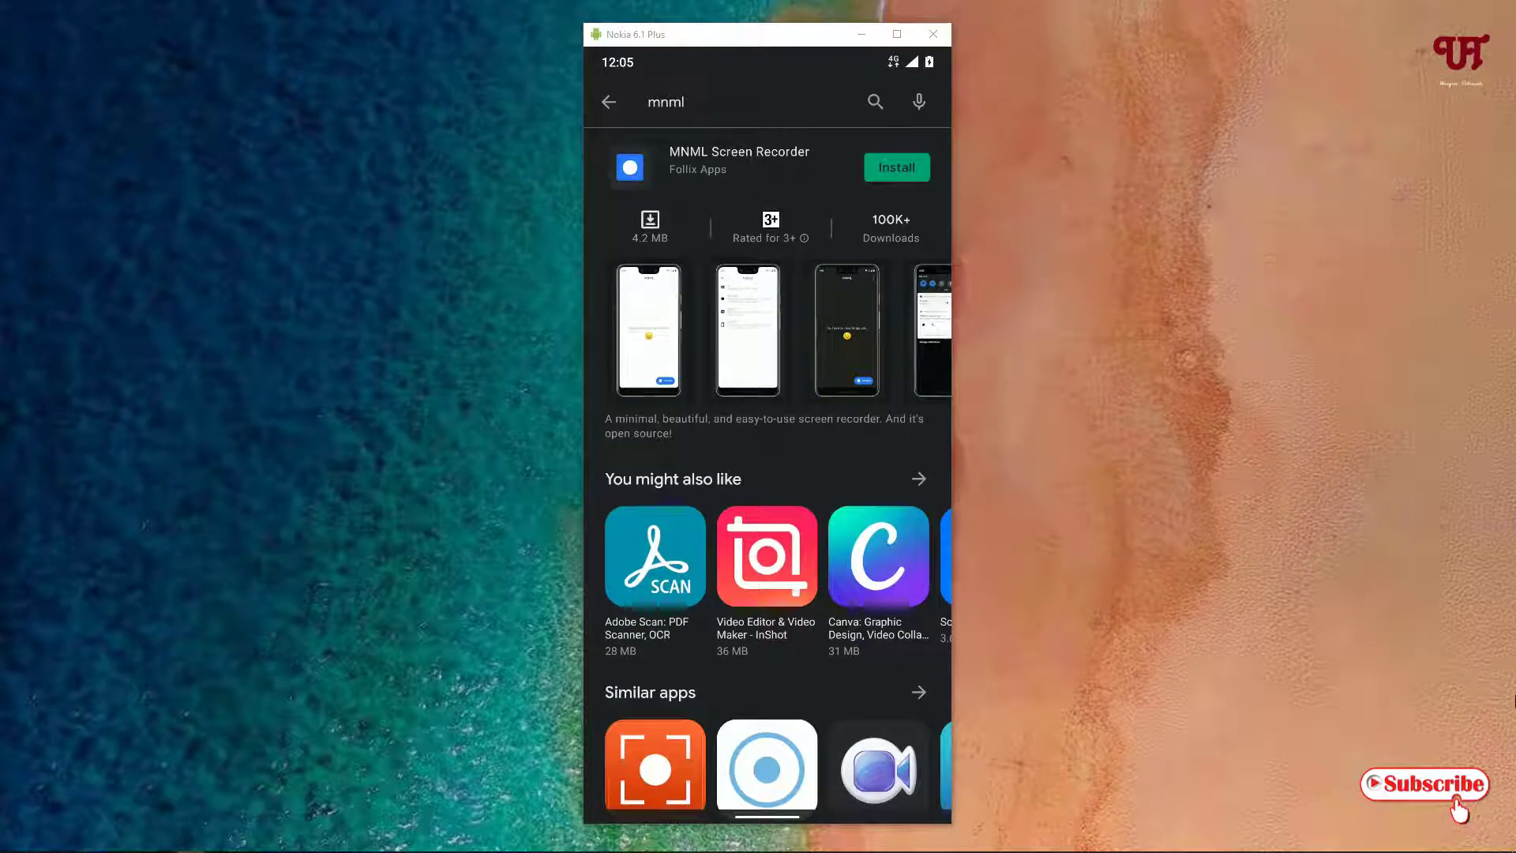
click(763, 157)
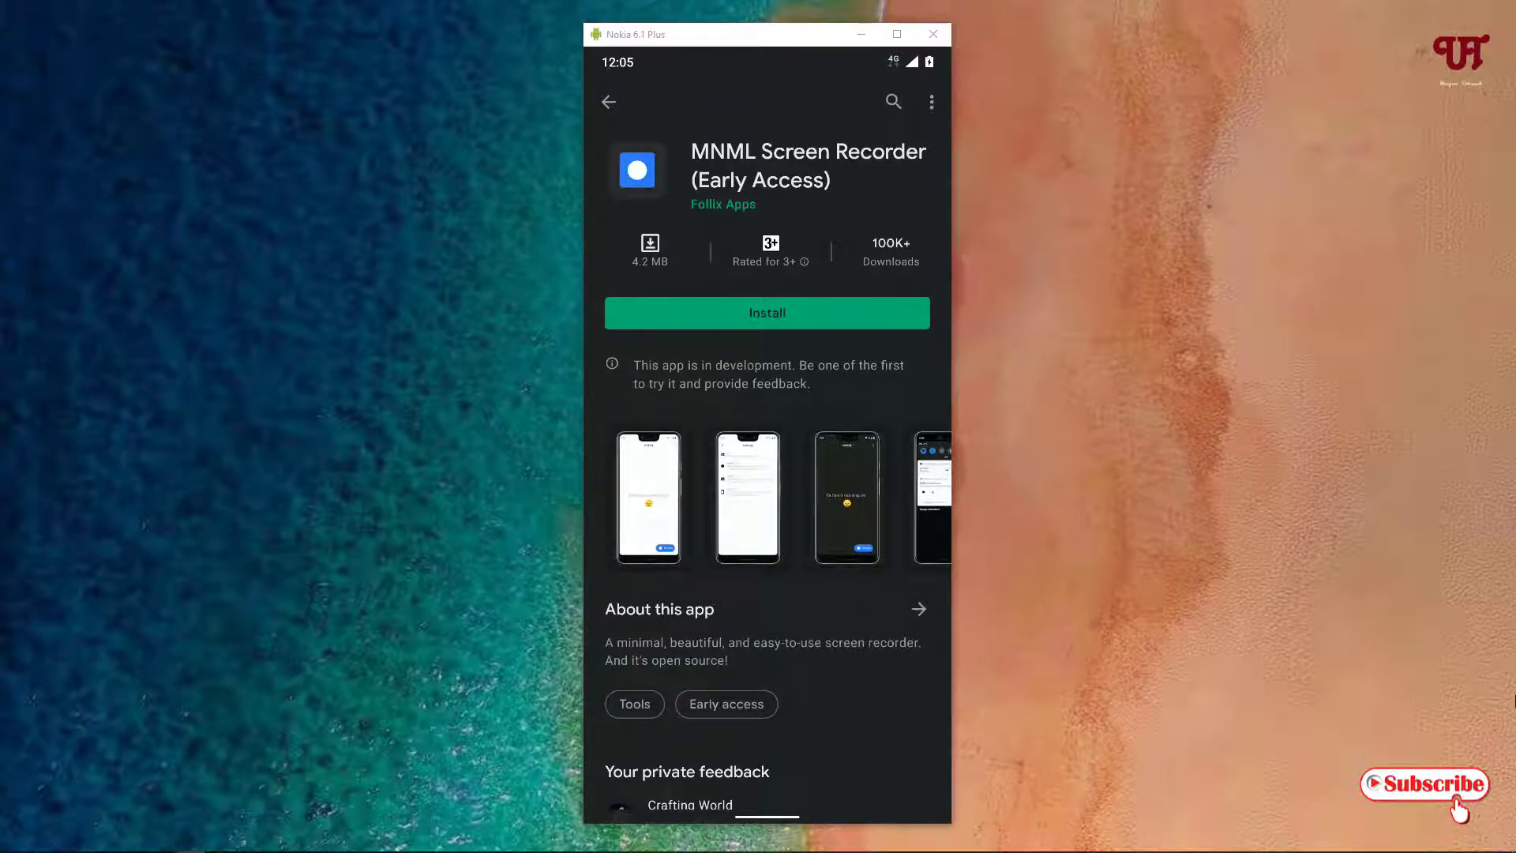
click(764, 312)
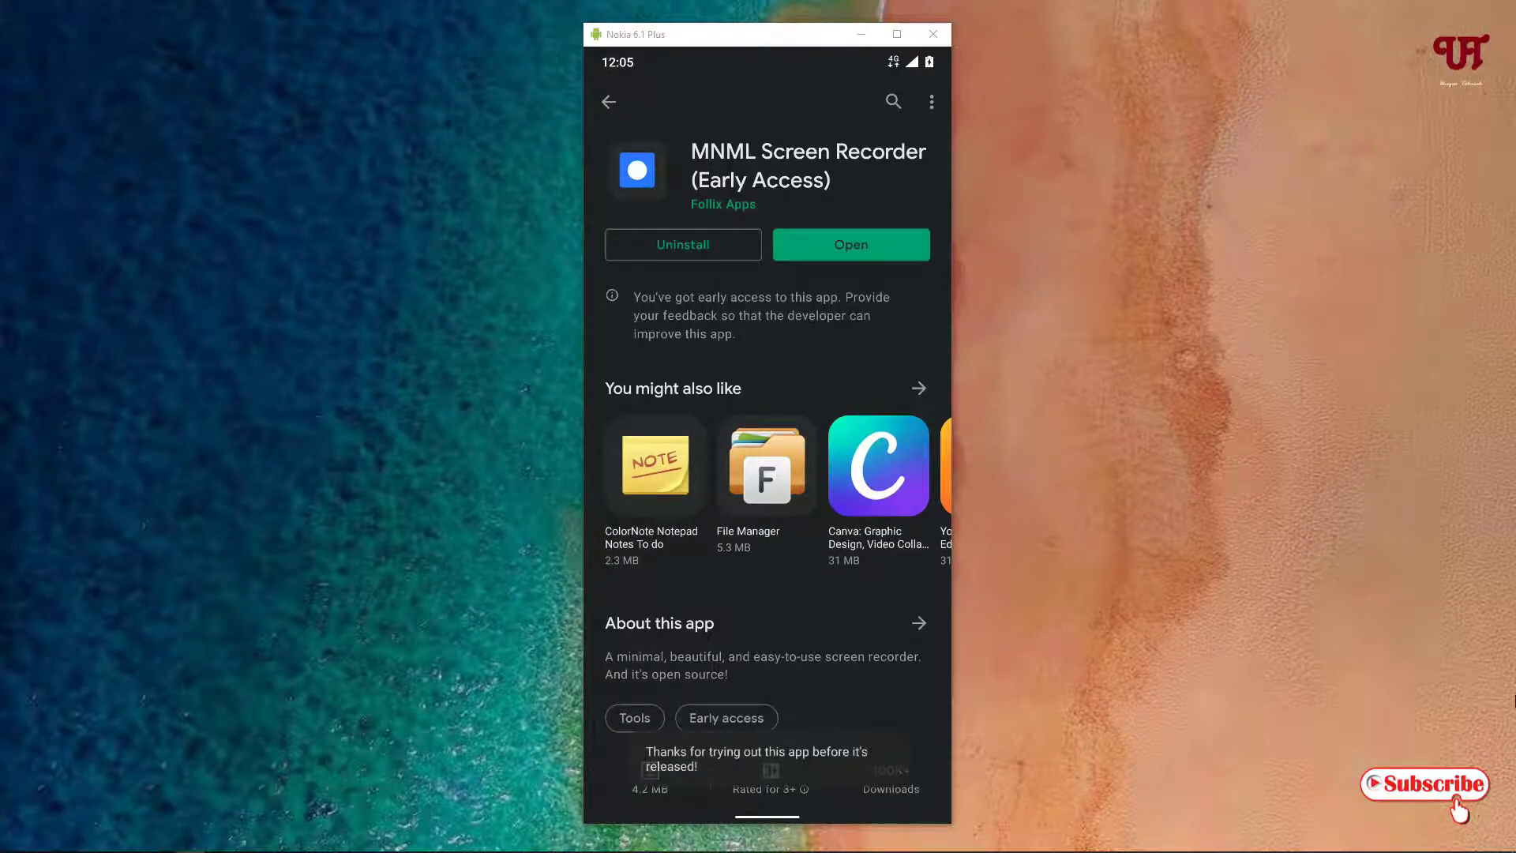
- Open MNML Screen Recorder, allow access to photos, media and files, and show its overflow menu
click(850, 244)
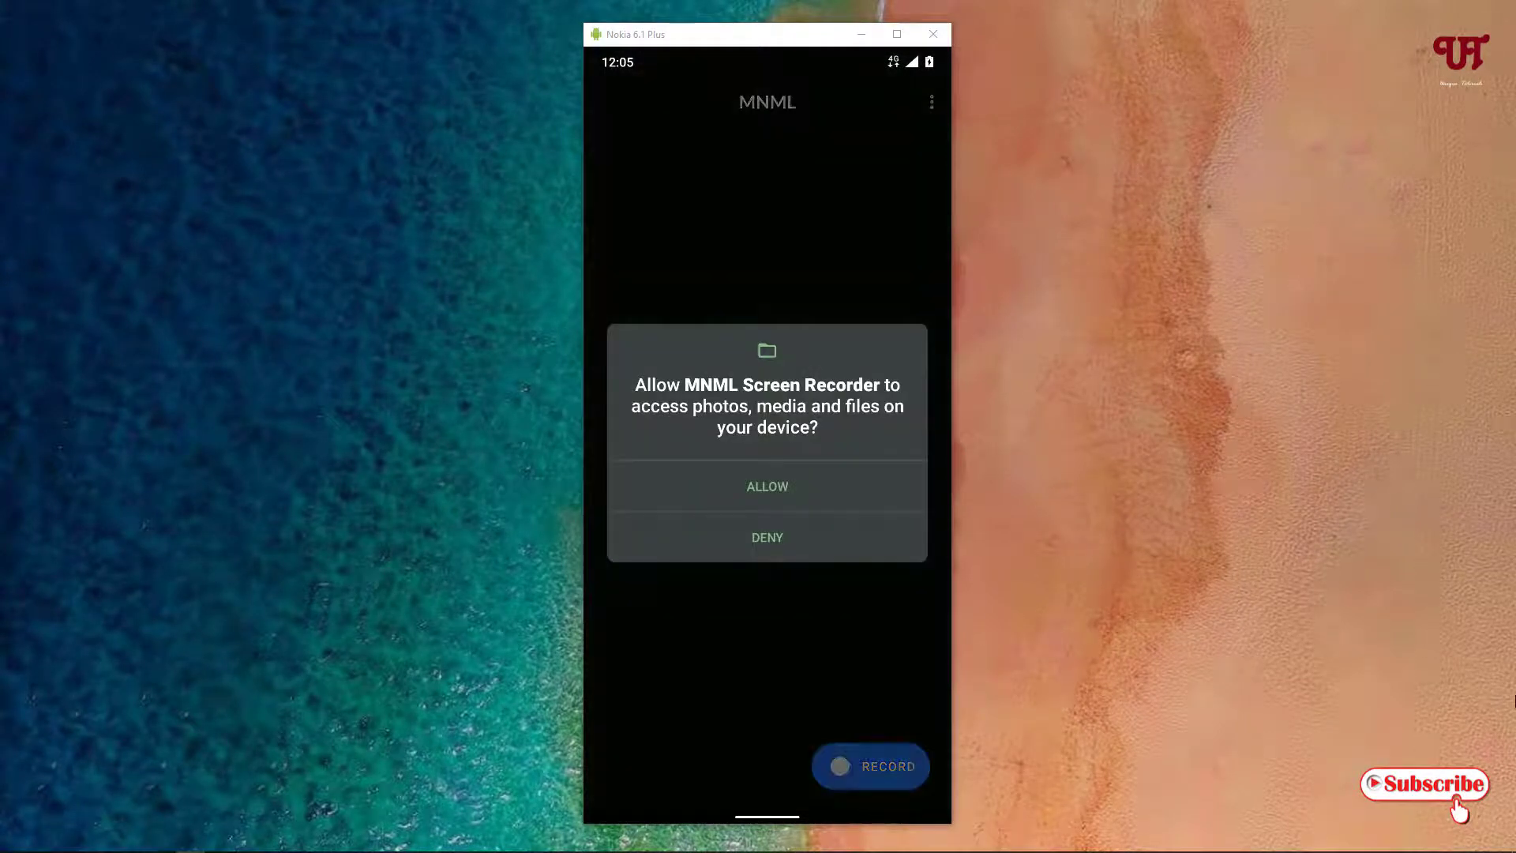
click(816, 486)
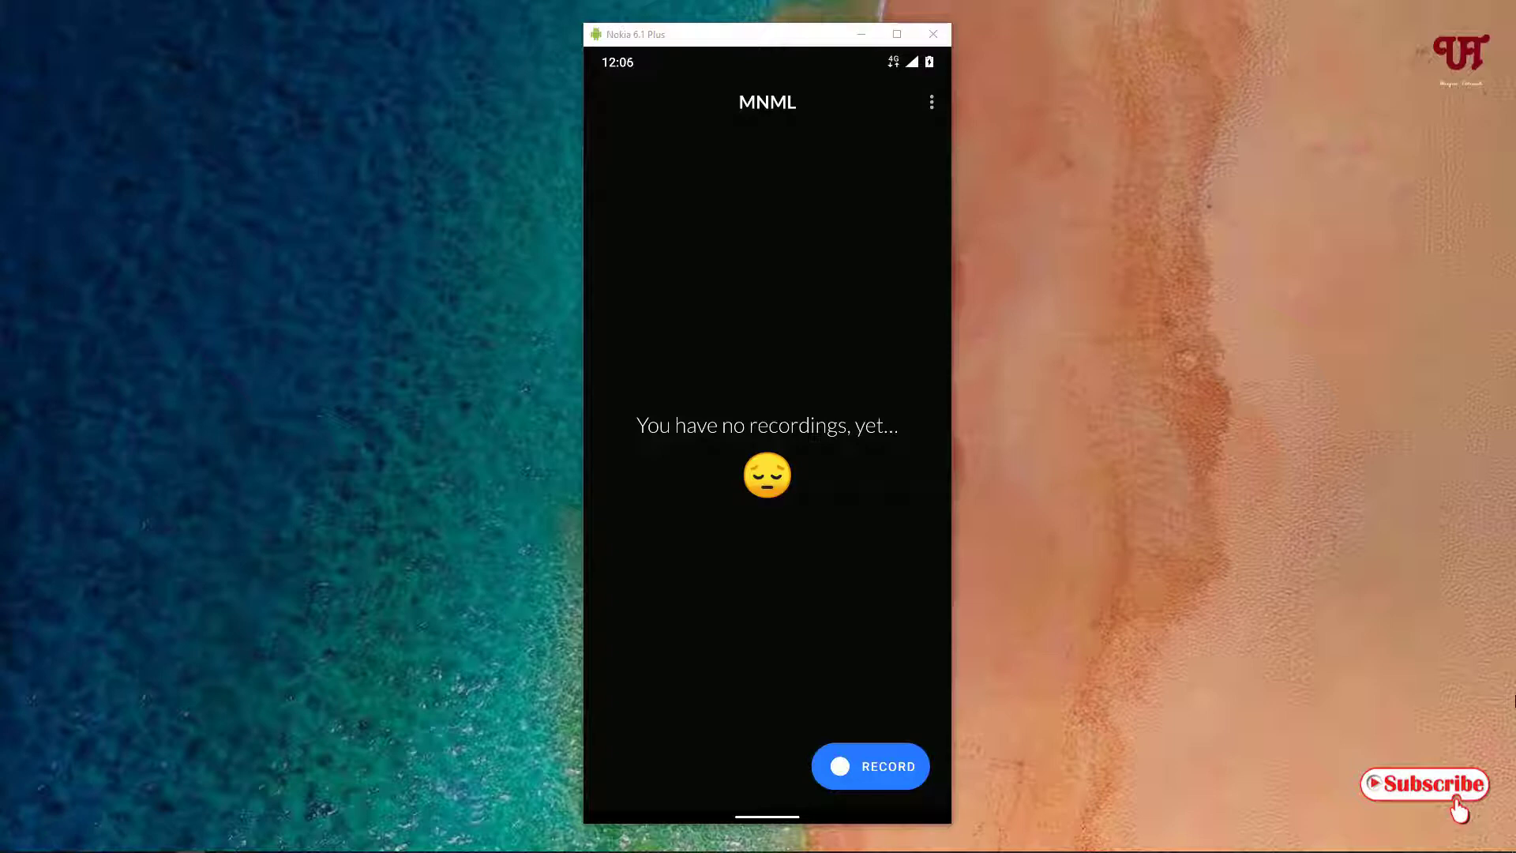
click(932, 102)
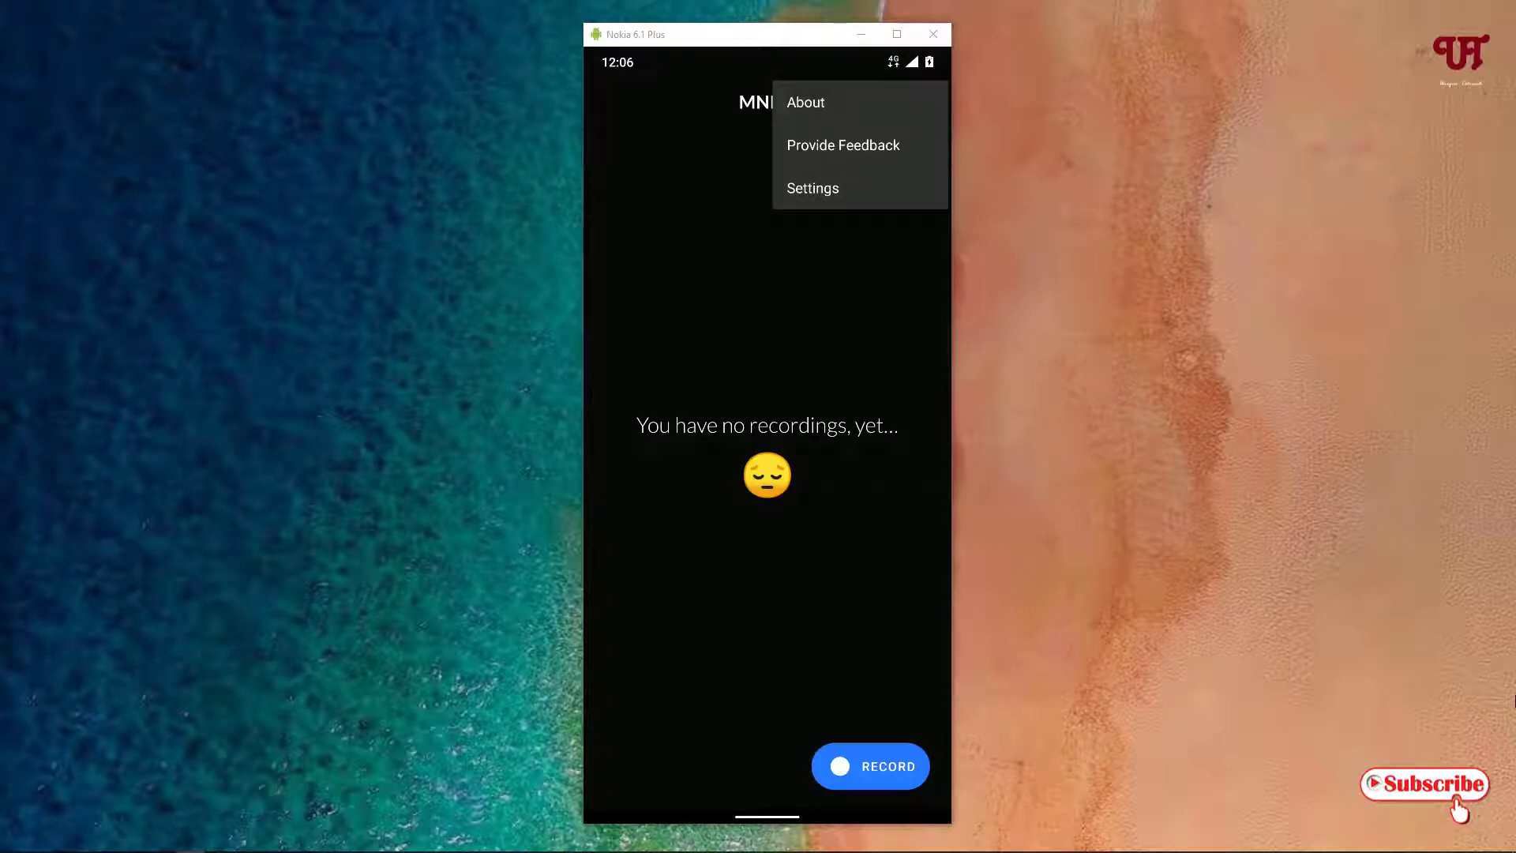
- Review the Recording settings: 3-second countdown, audio off, DCIM/MNML Recordings folder
click(864, 191)
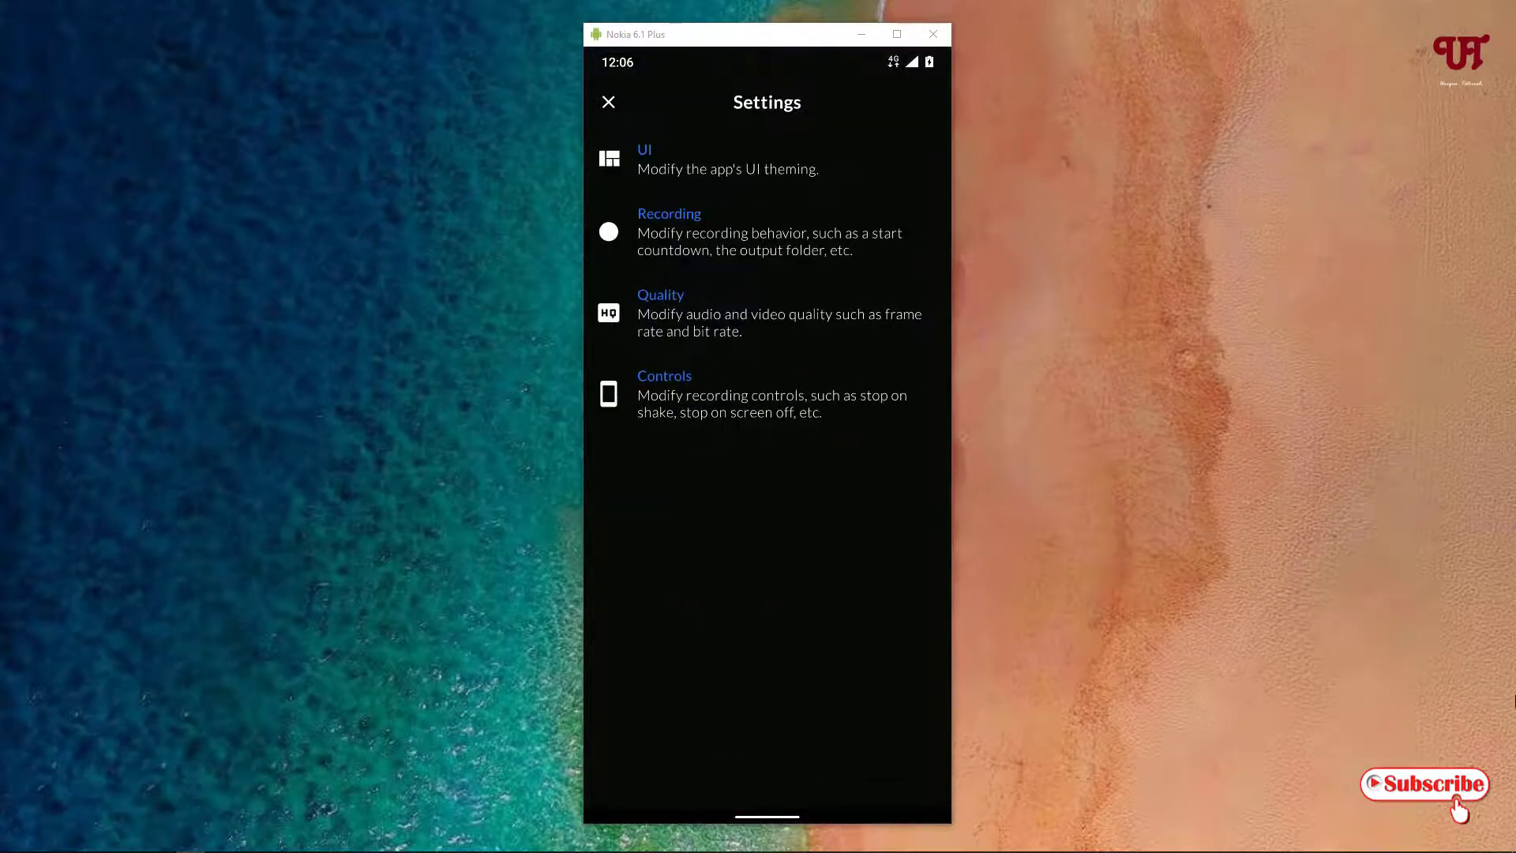
click(829, 243)
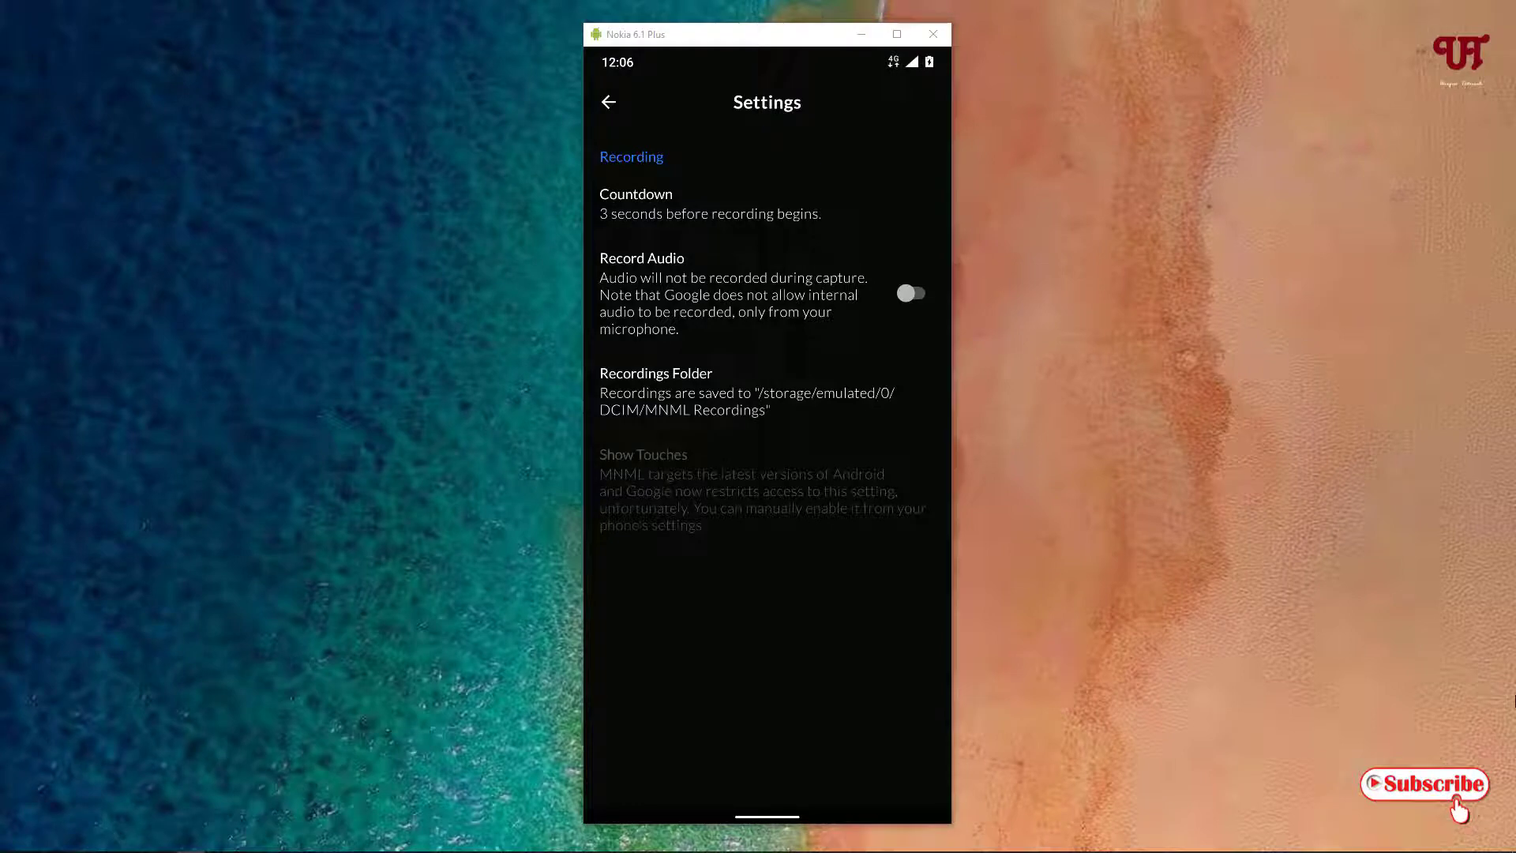
click(607, 102)
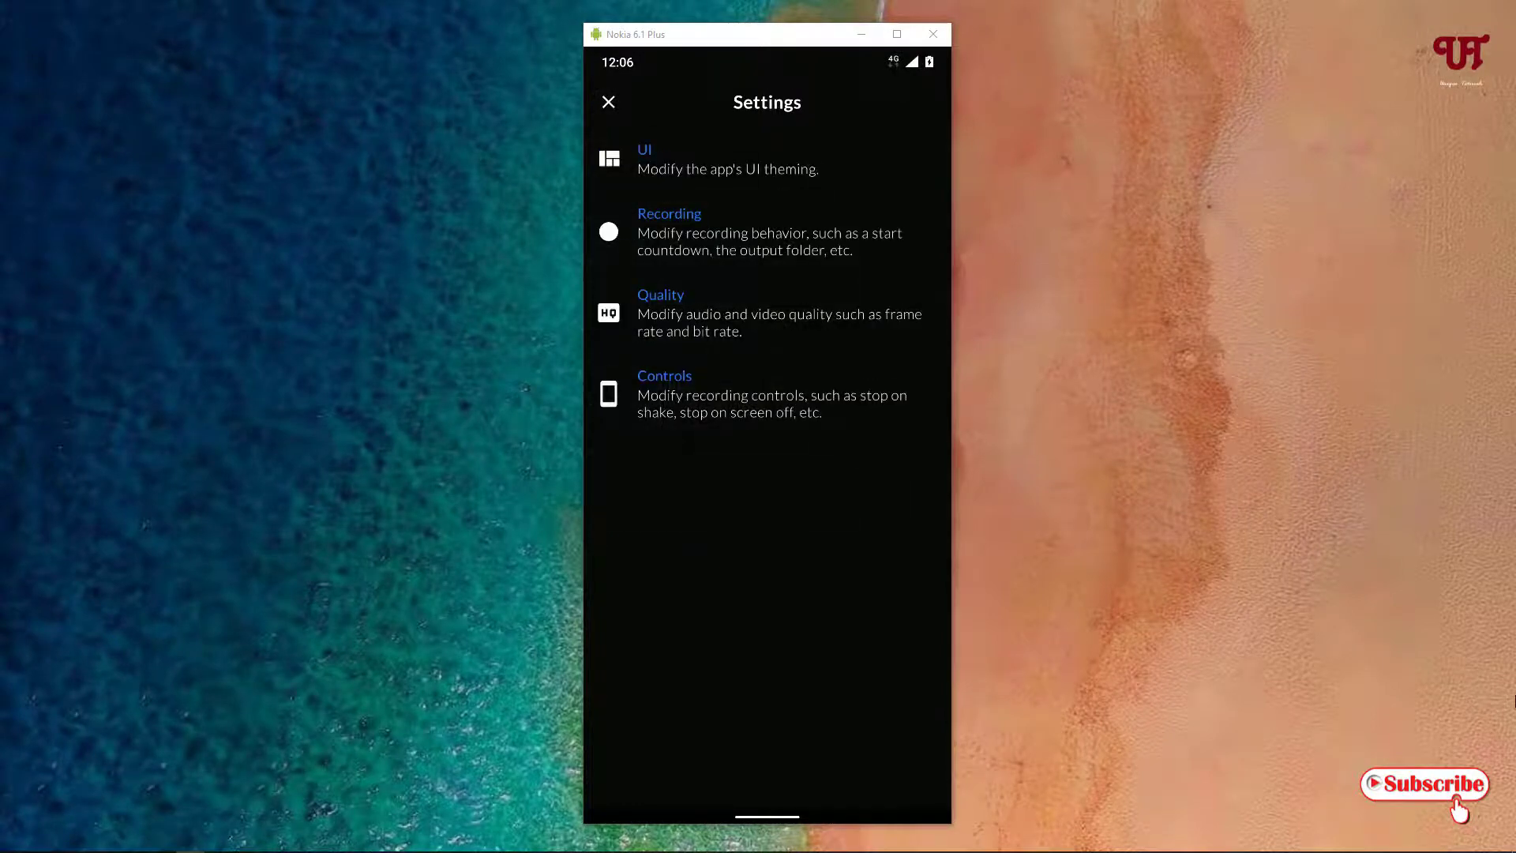
- Set Quality to a 60 FPS frame rate and a 24 Mbps video bit rate
click(811, 315)
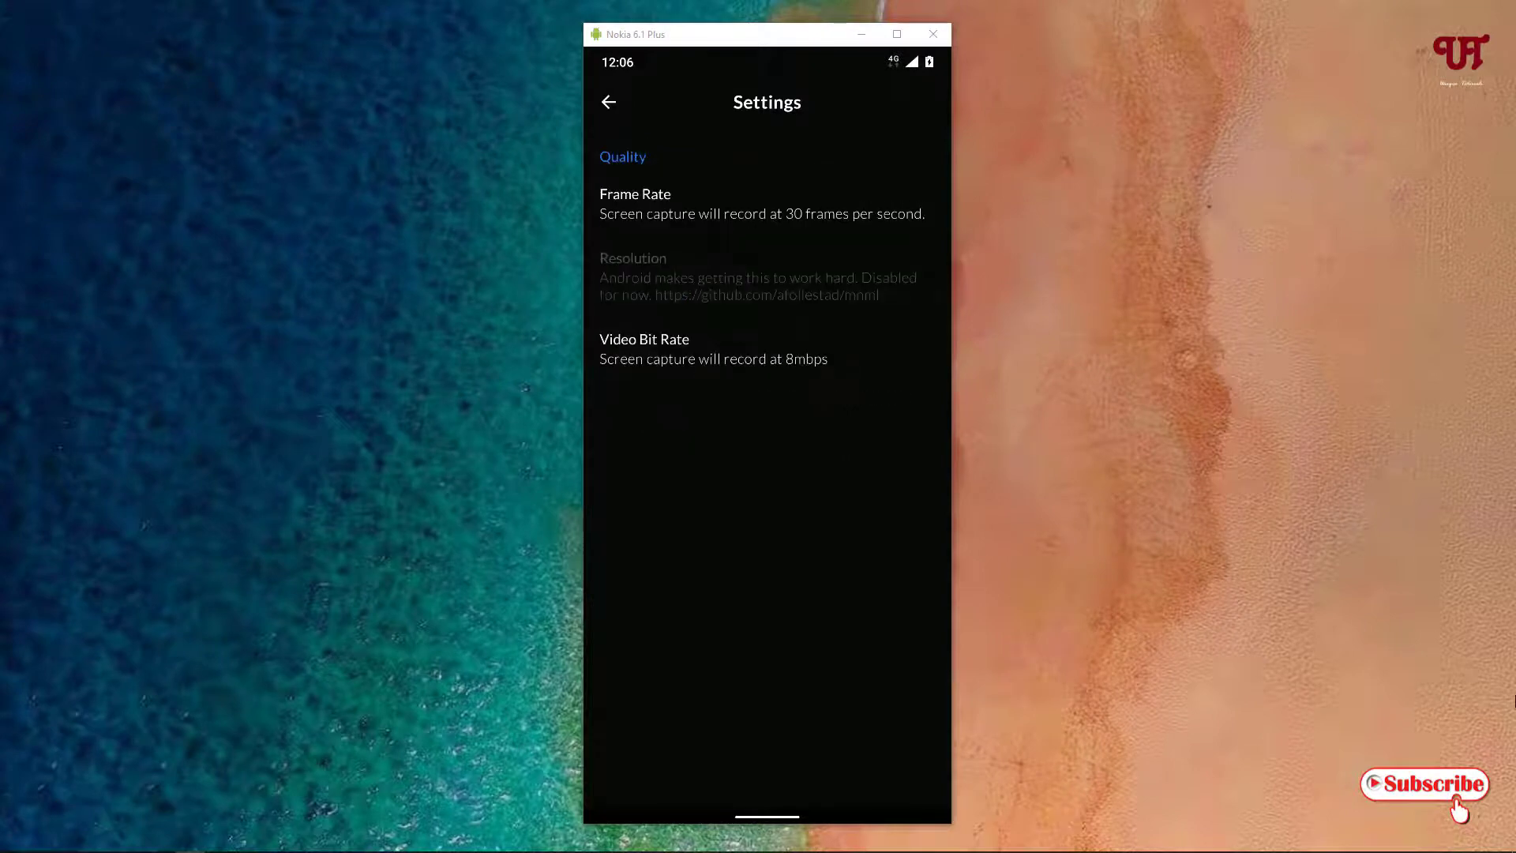
click(829, 205)
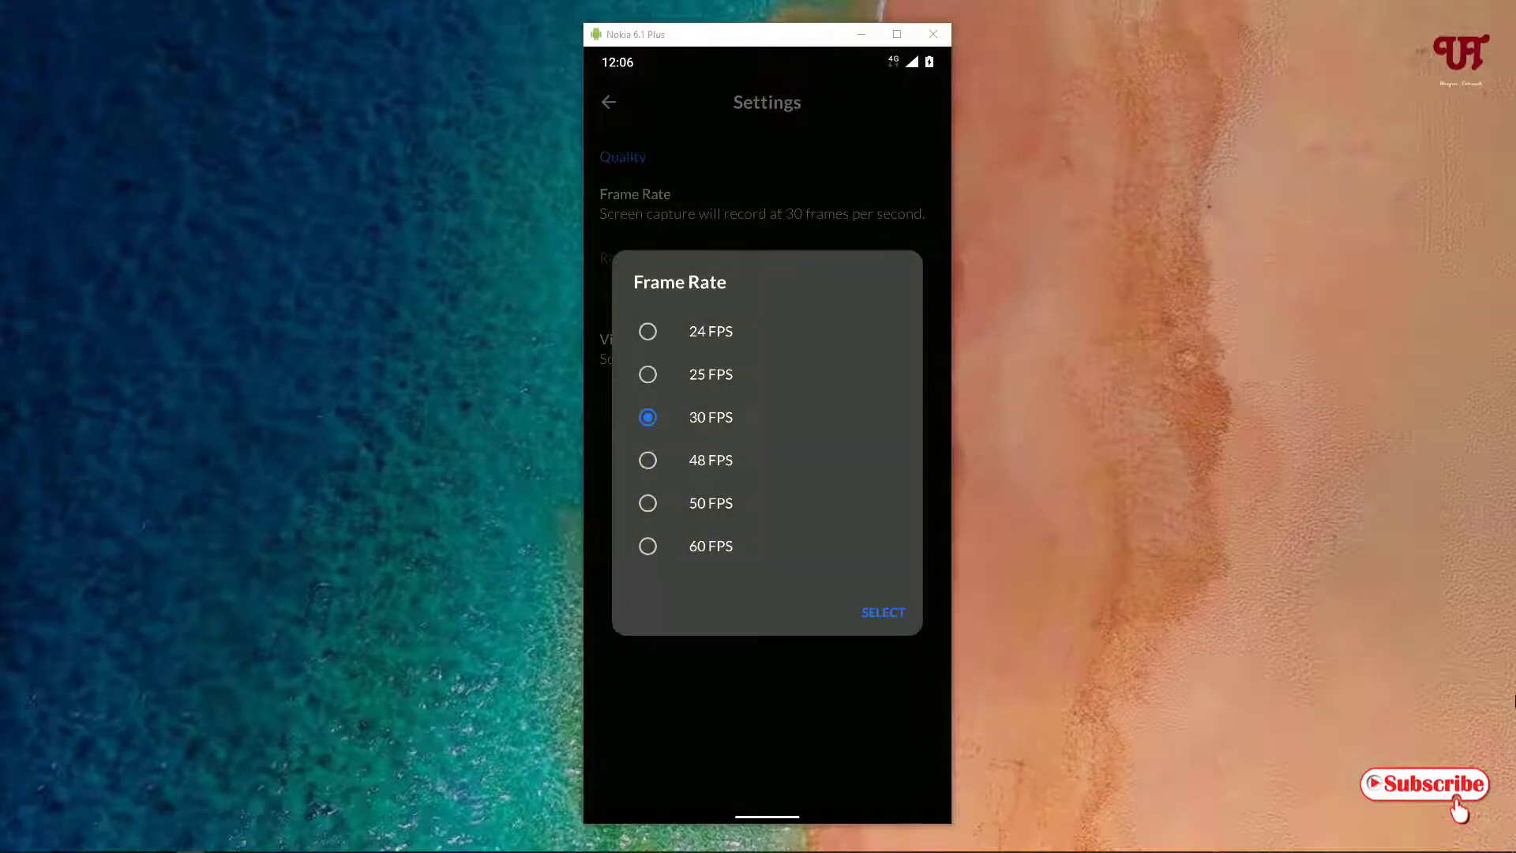
click(702, 553)
click(882, 613)
click(770, 349)
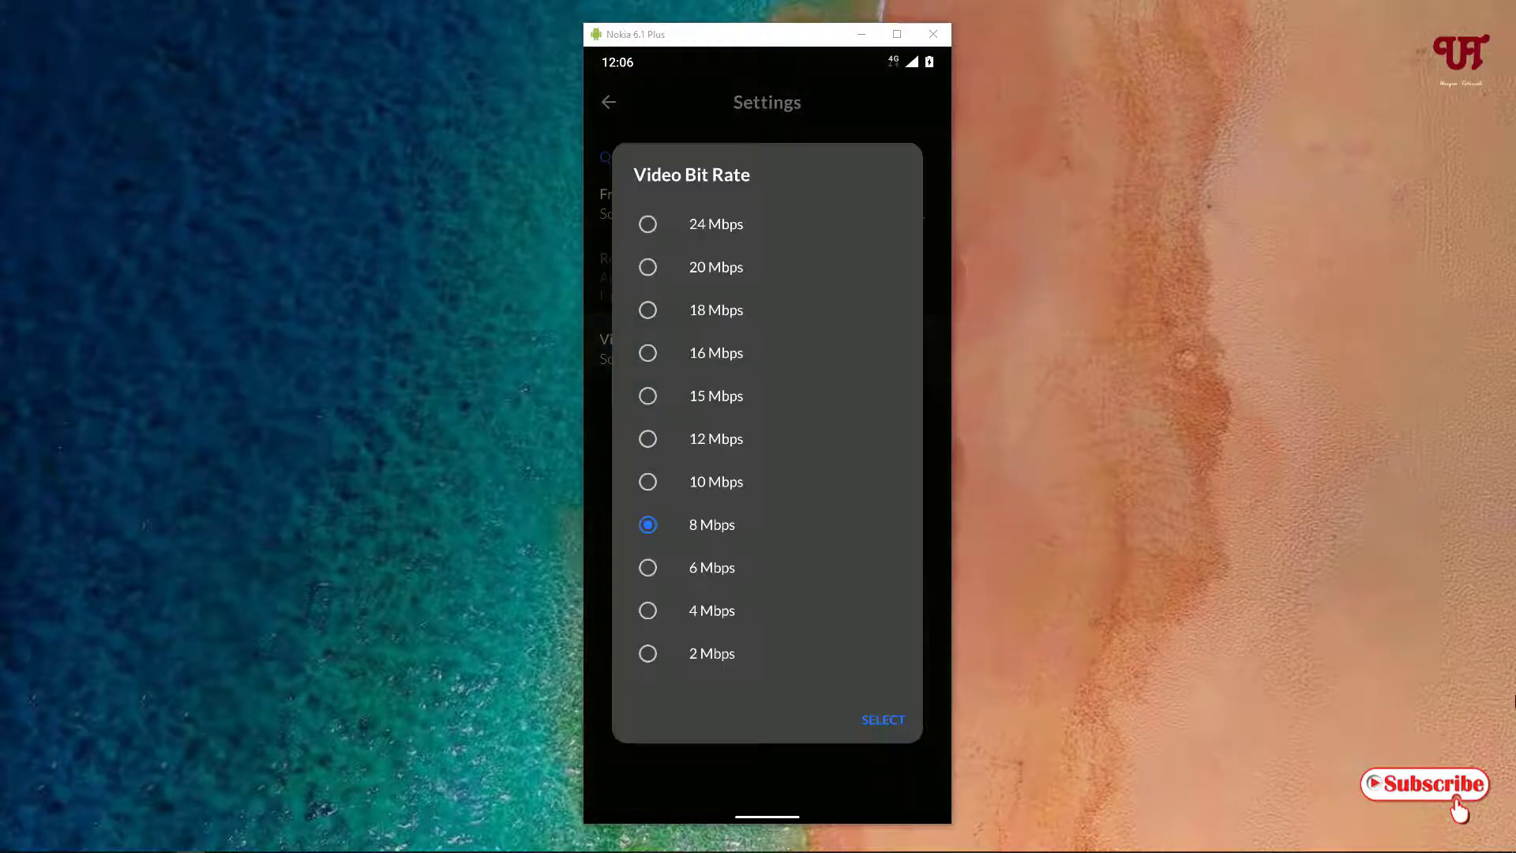
click(649, 224)
click(884, 720)
click(608, 102)
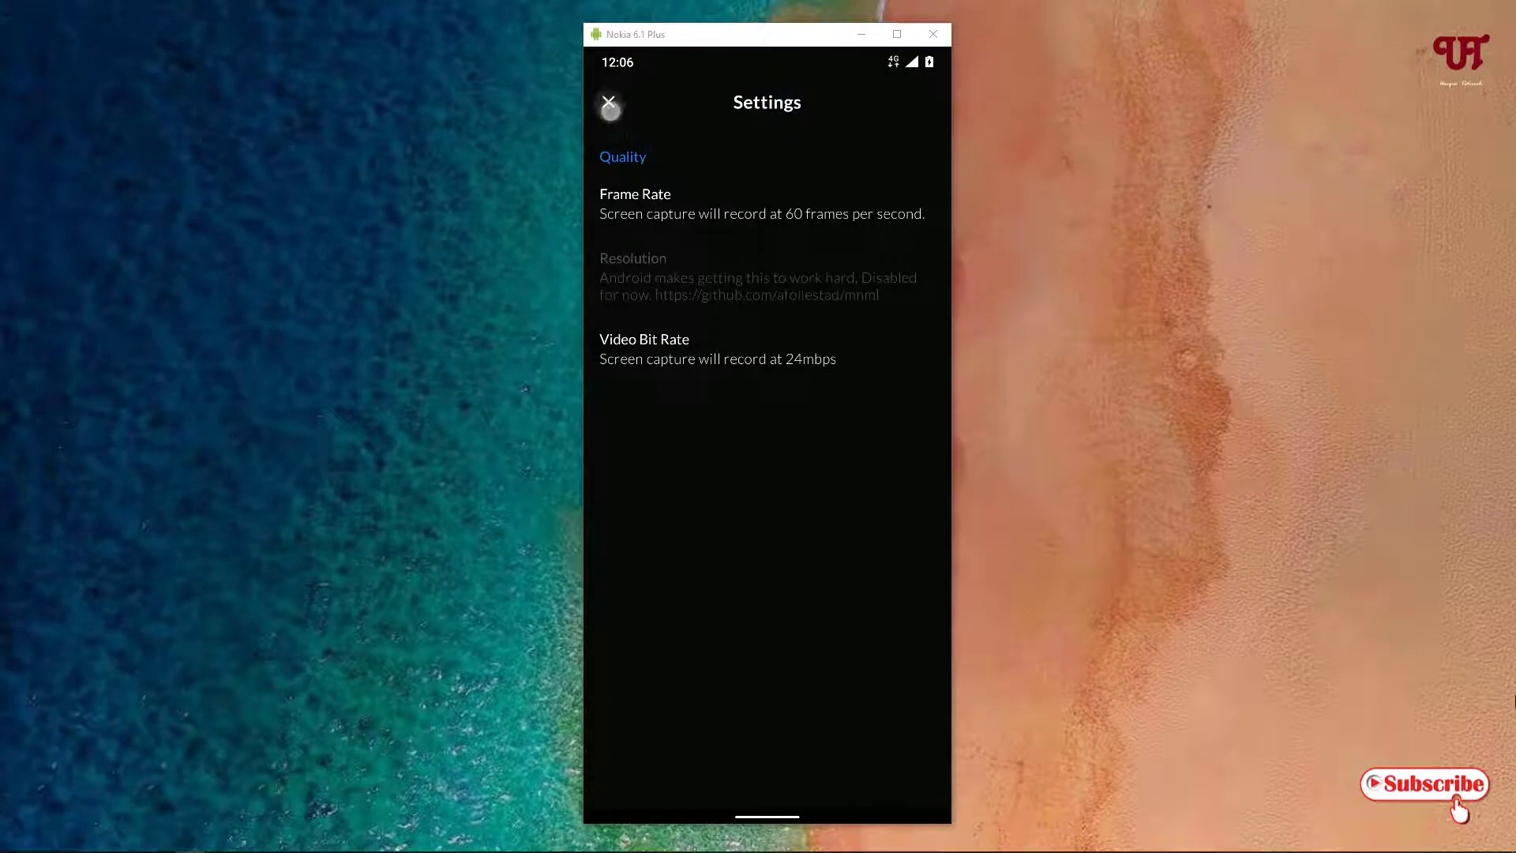
- Glance at the Controls settings, then exit the recorder to the Android home screen
click(790, 405)
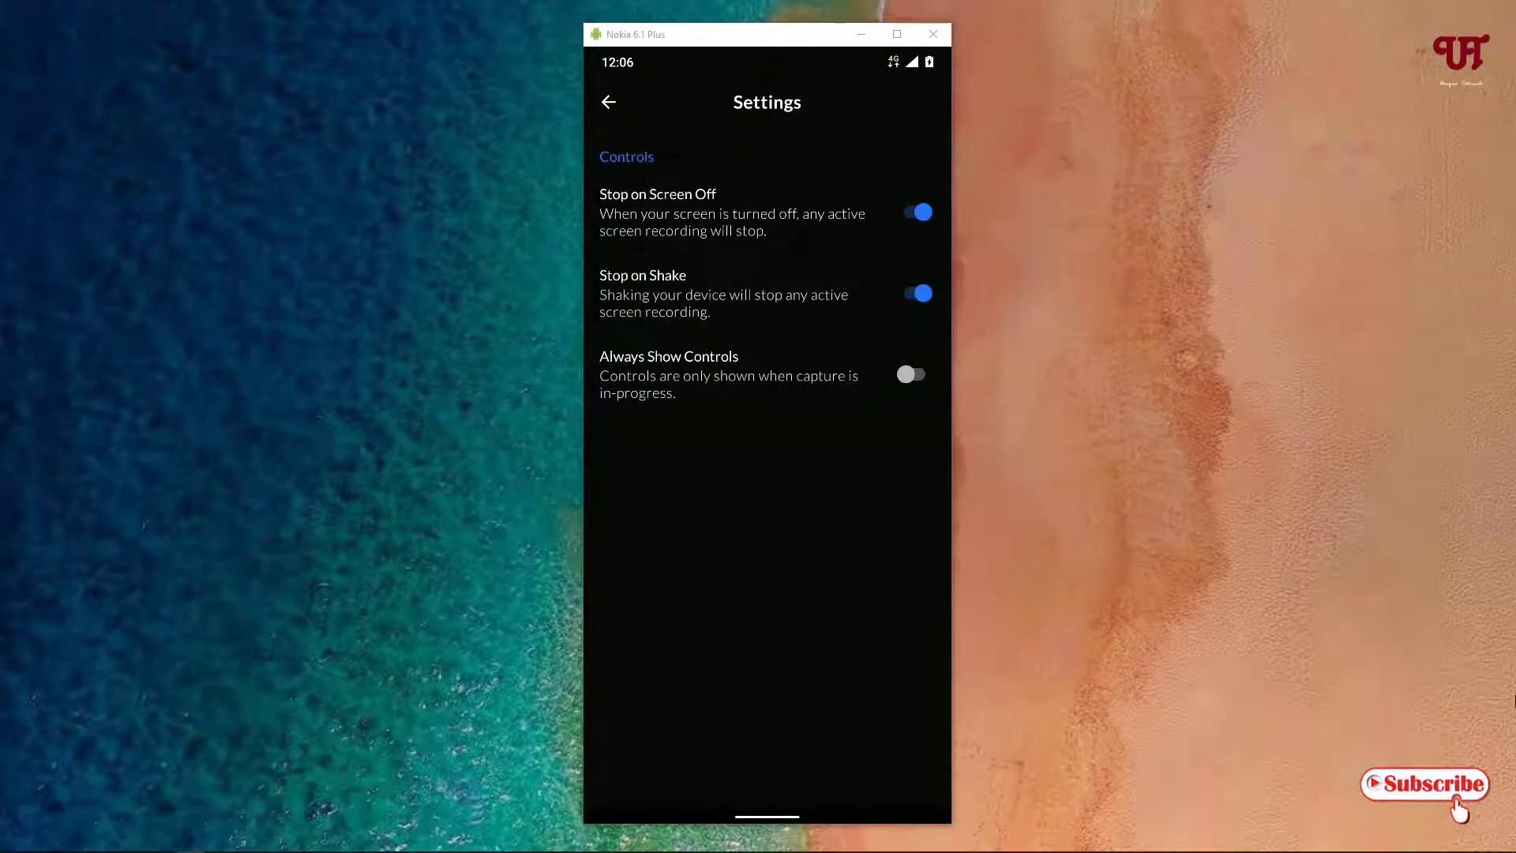
click(609, 102)
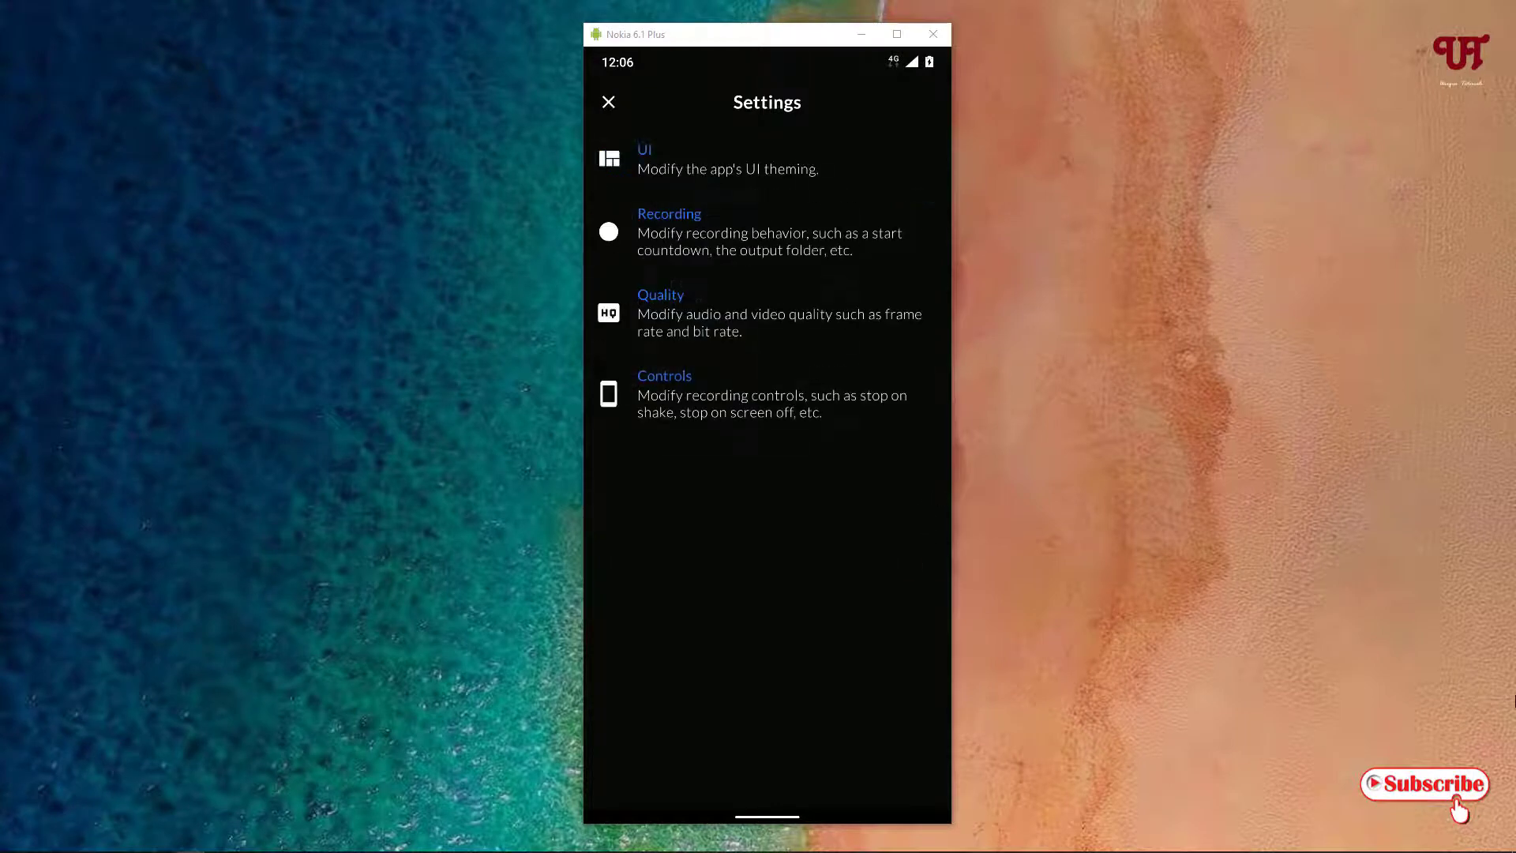
drag(945, 499, 863, 501)
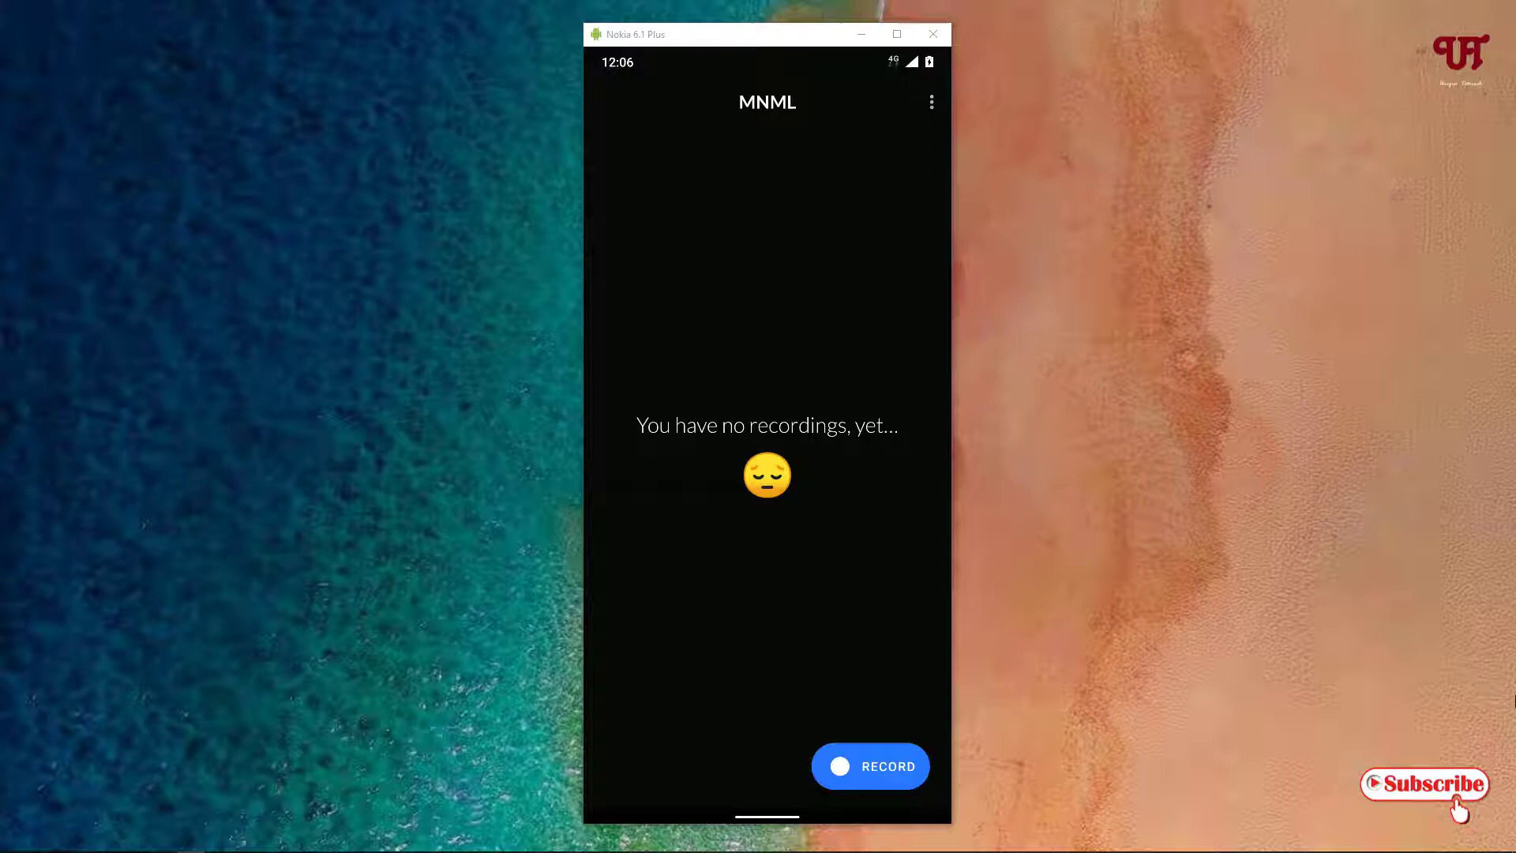
drag(767, 815, 767, 592)
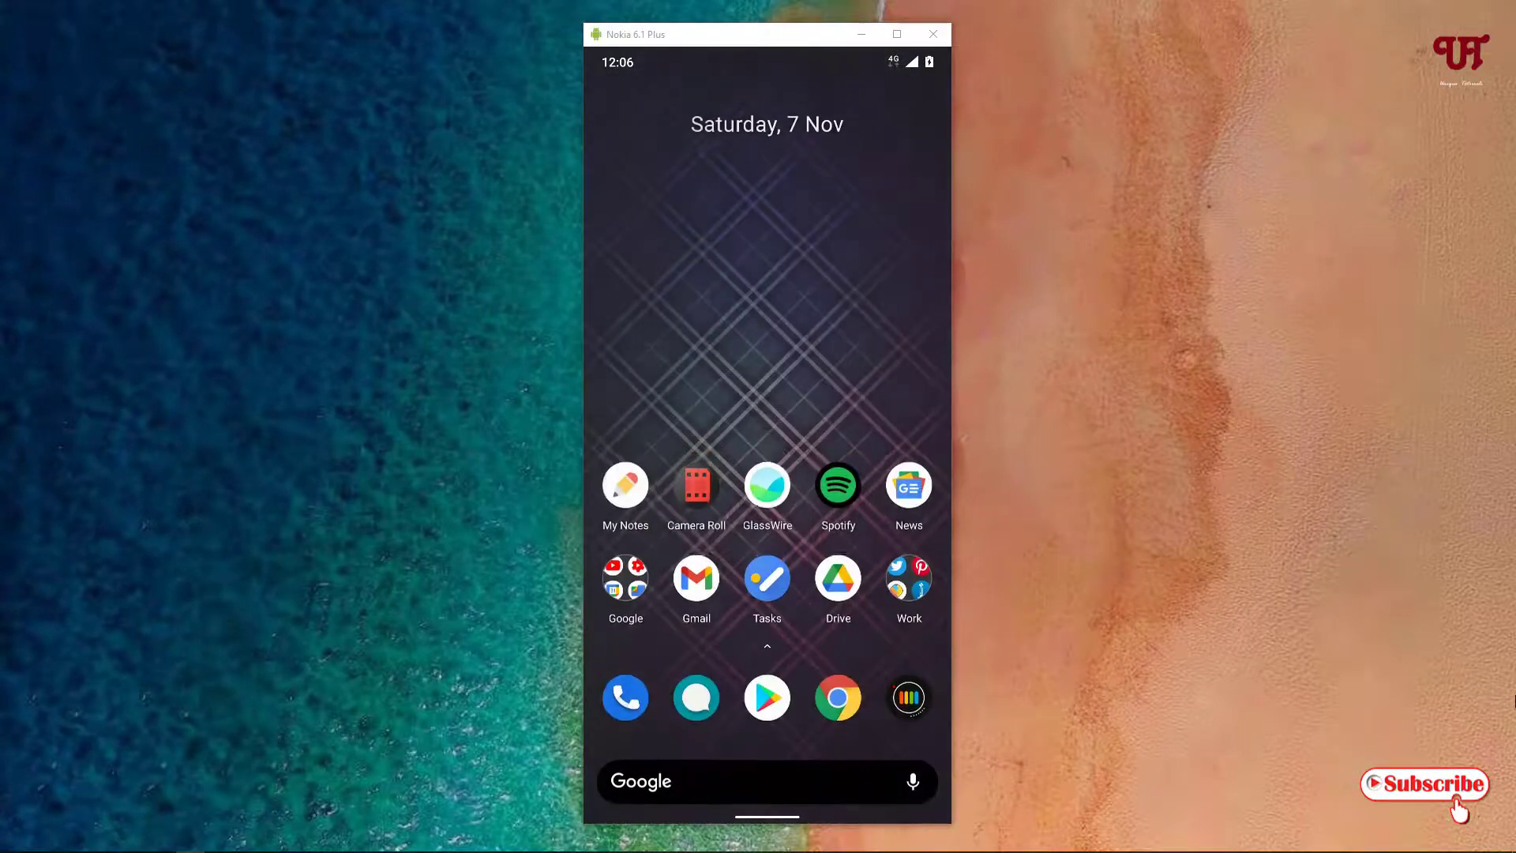
- Drag the MNML Screen Record tile into the top row of active quick-settings tiles
drag(767, 54, 766, 474)
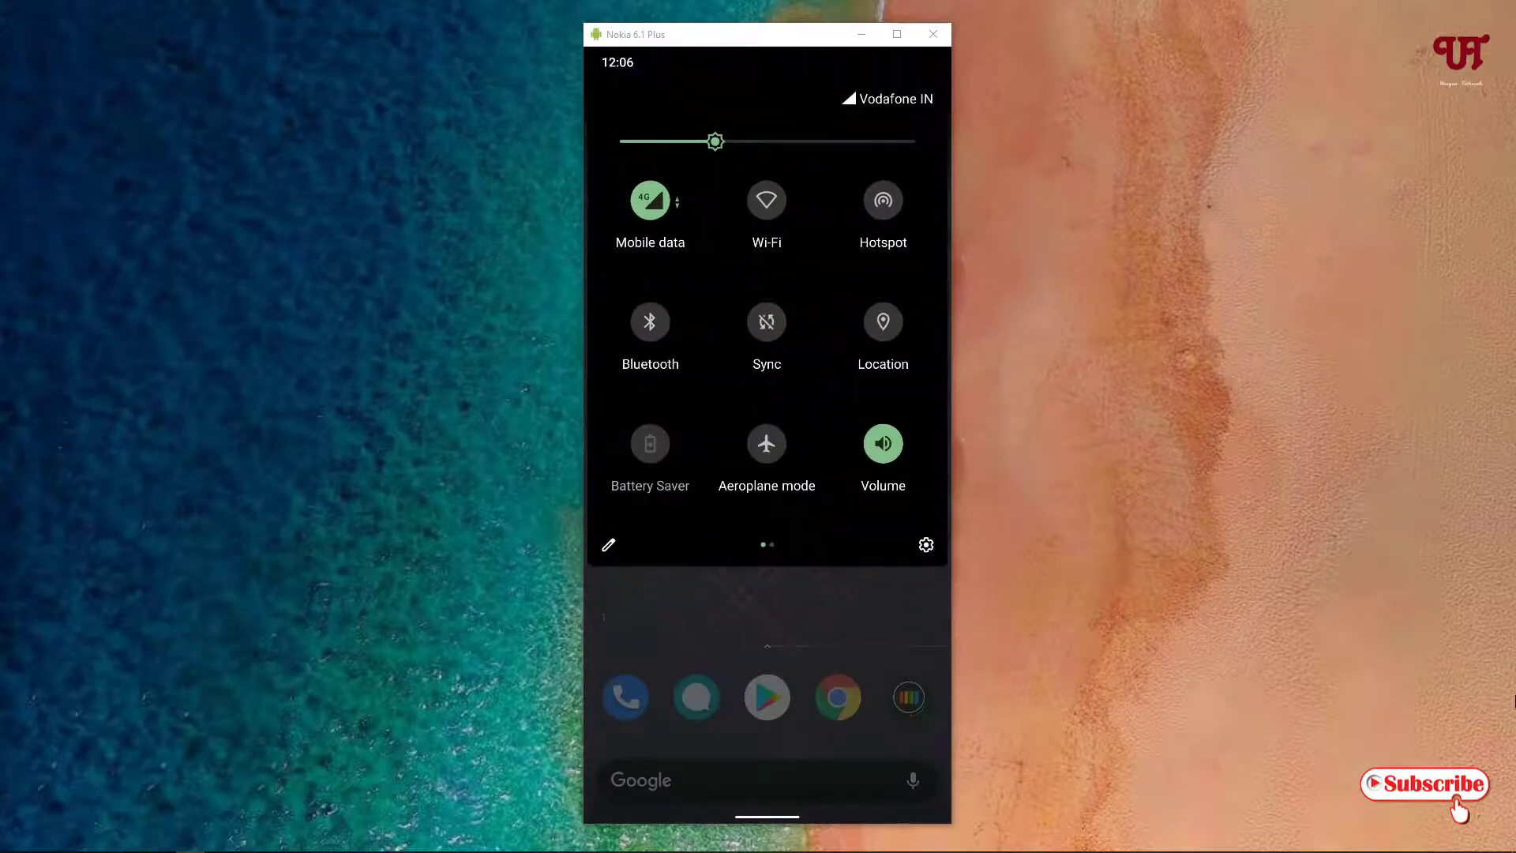
mouse_move(888, 356)
mouse_down()
mouse_move(651, 356)
mouse_move(888, 356)
mouse_up()
click(607, 545)
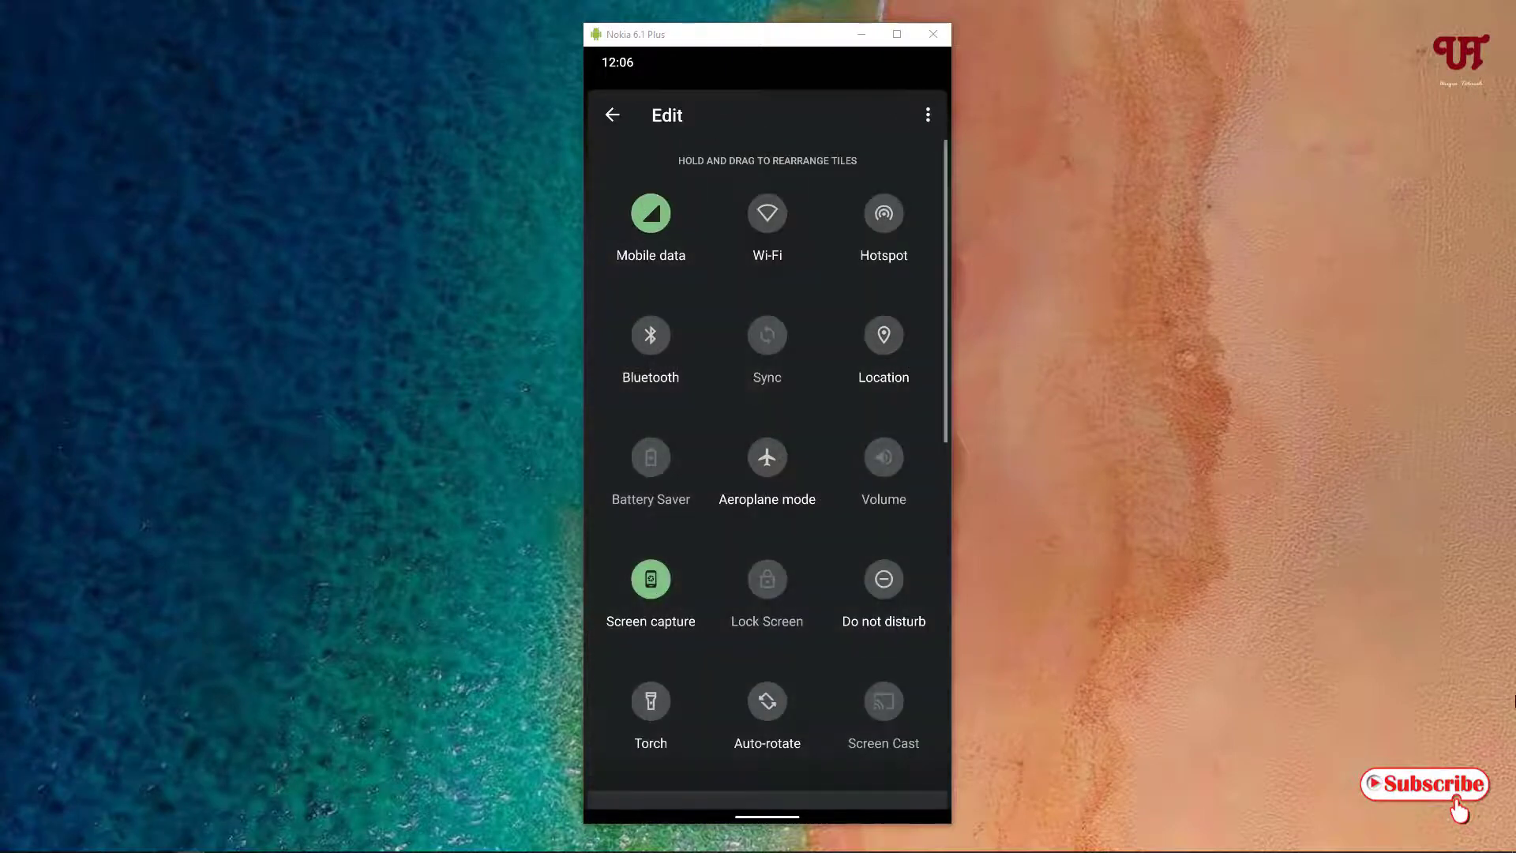
scroll(830, 615, down, 10)
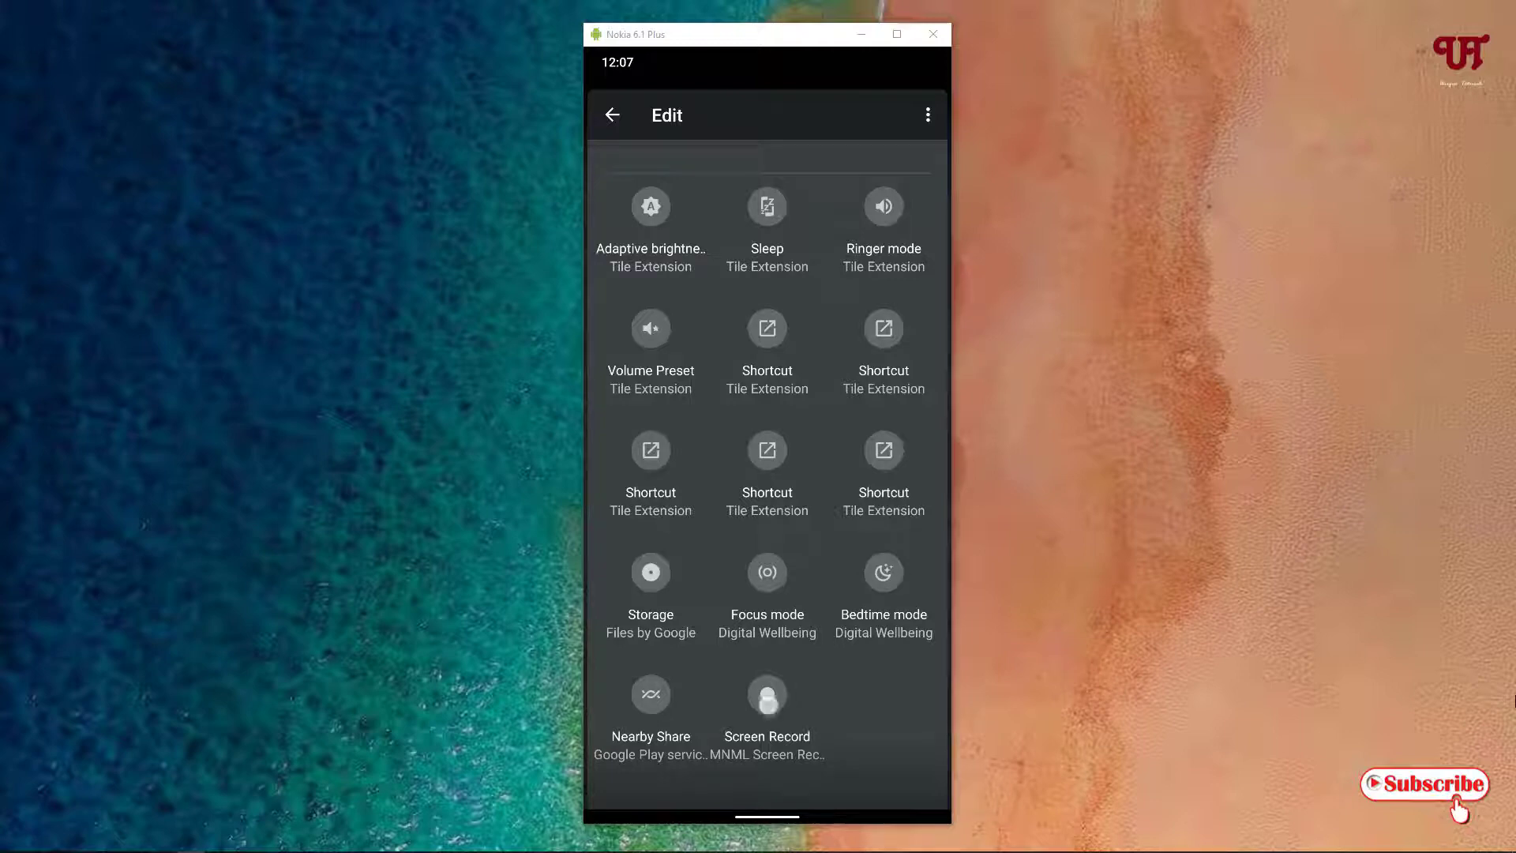
mouse_move(767, 695)
mouse_down()
mouse_move(785, 306)
mouse_move(770, 143)
mouse_move(770, 163)
mouse_move(865, 223)
mouse_up()
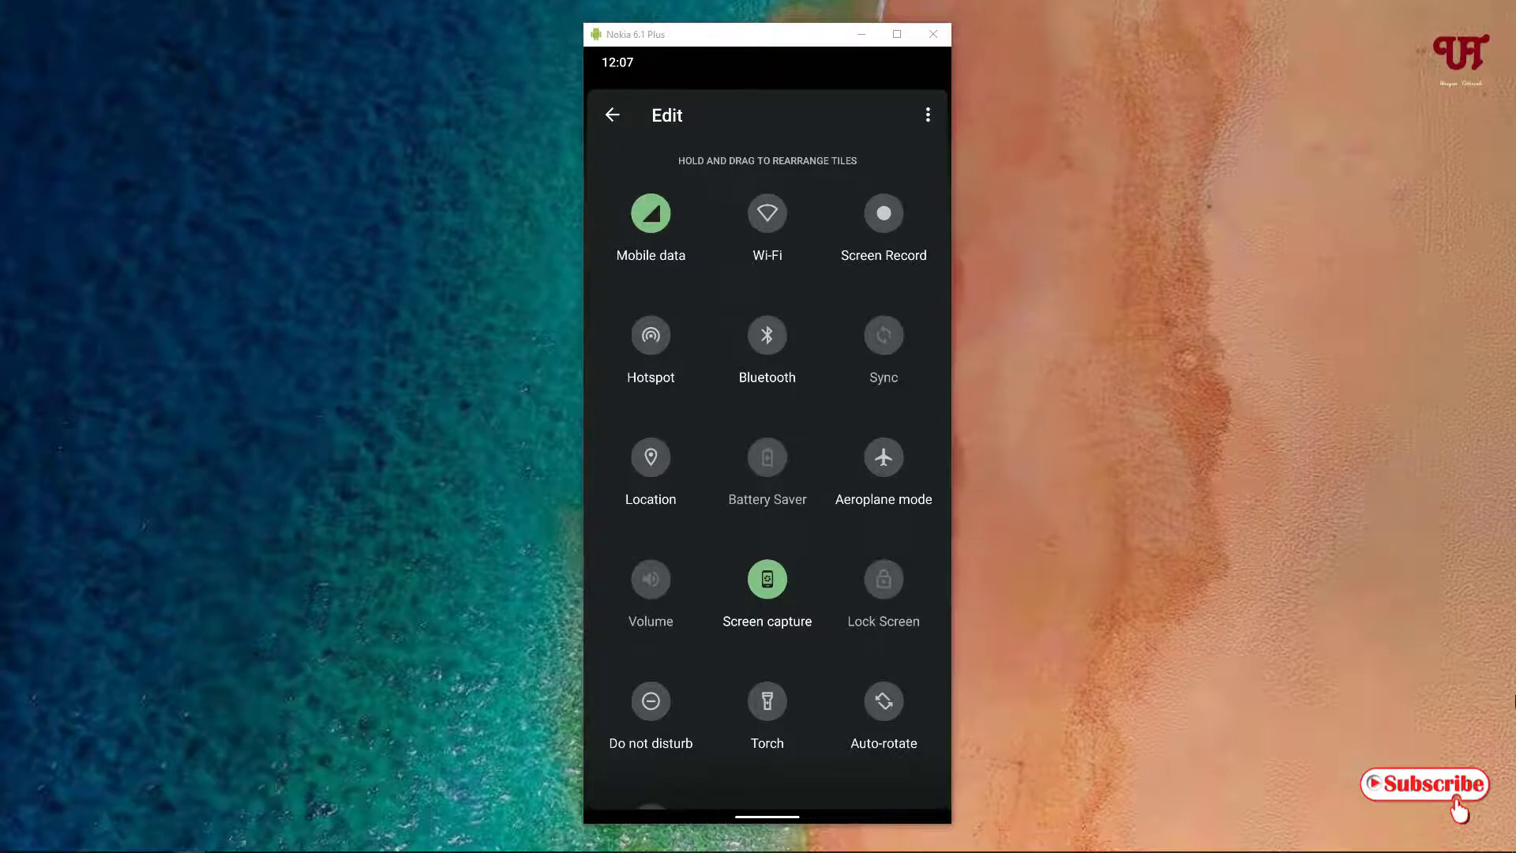
- Try the new Screen Record tile and allow MNML Screen Recorder to display over other apps
click(611, 115)
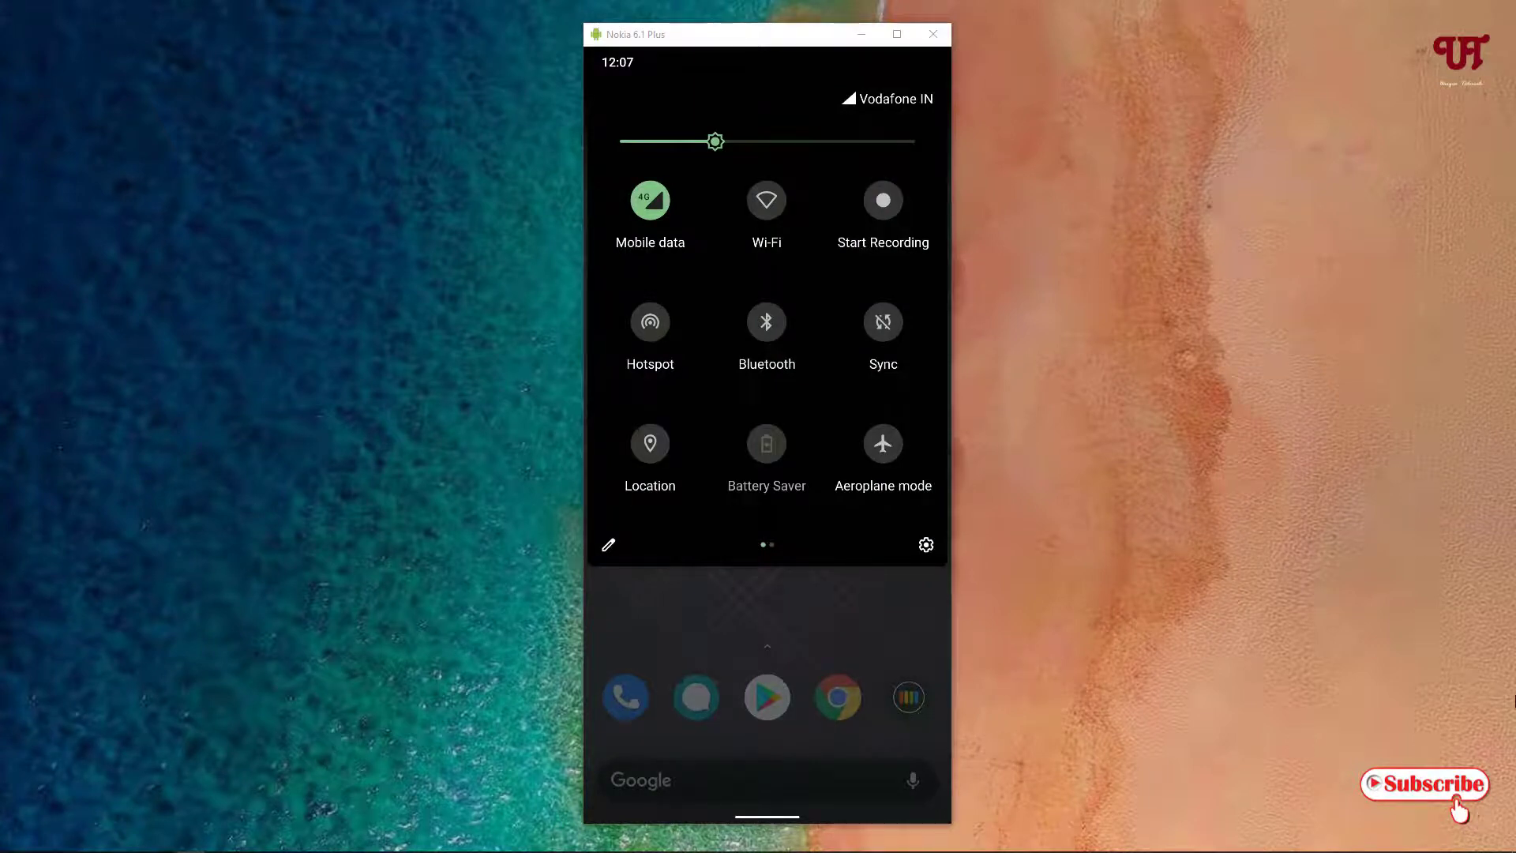
click(882, 201)
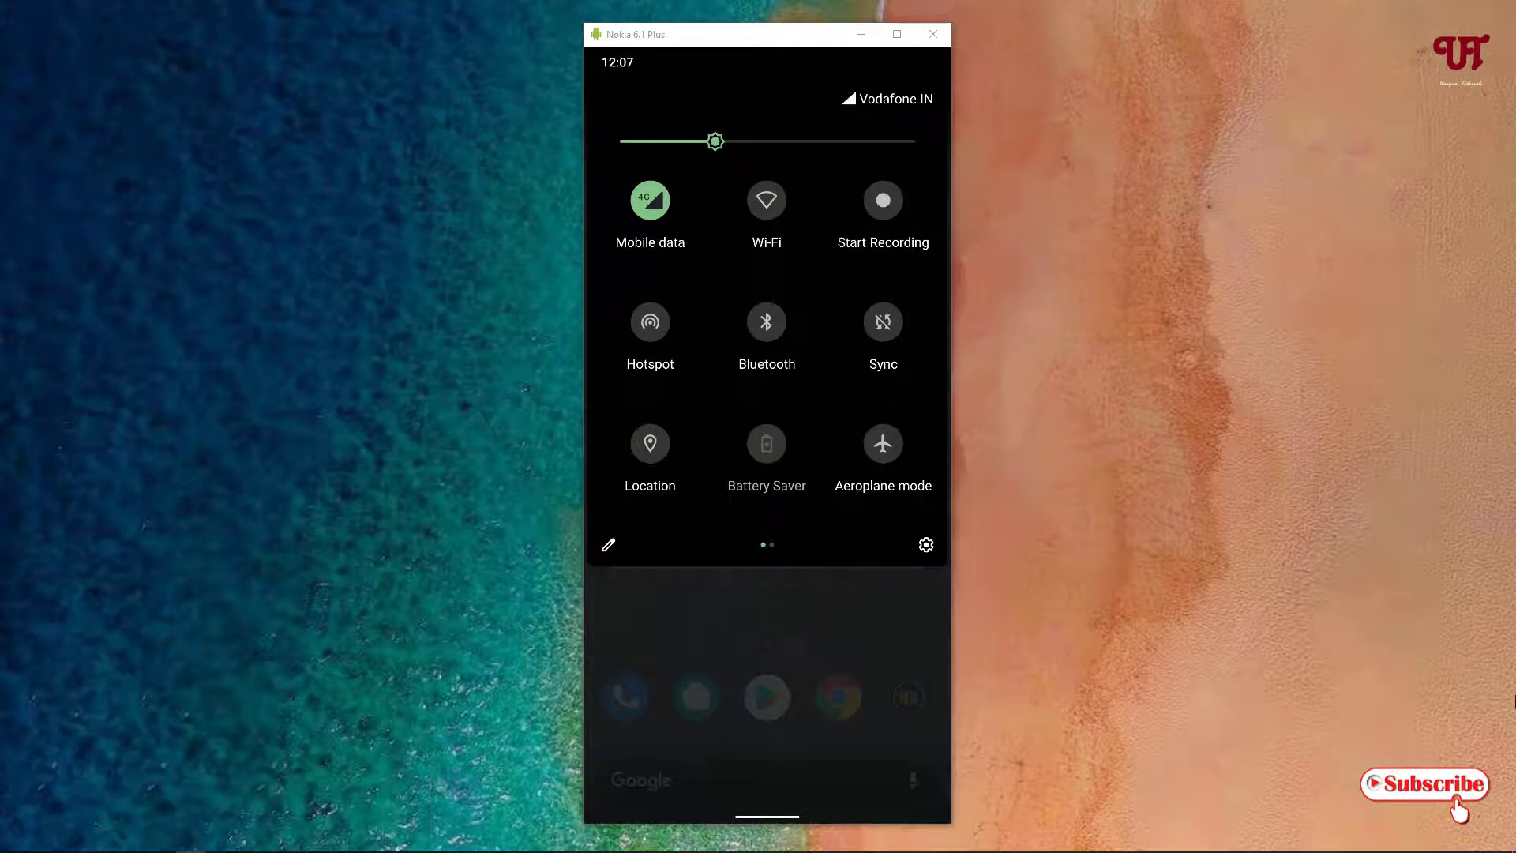
click(885, 507)
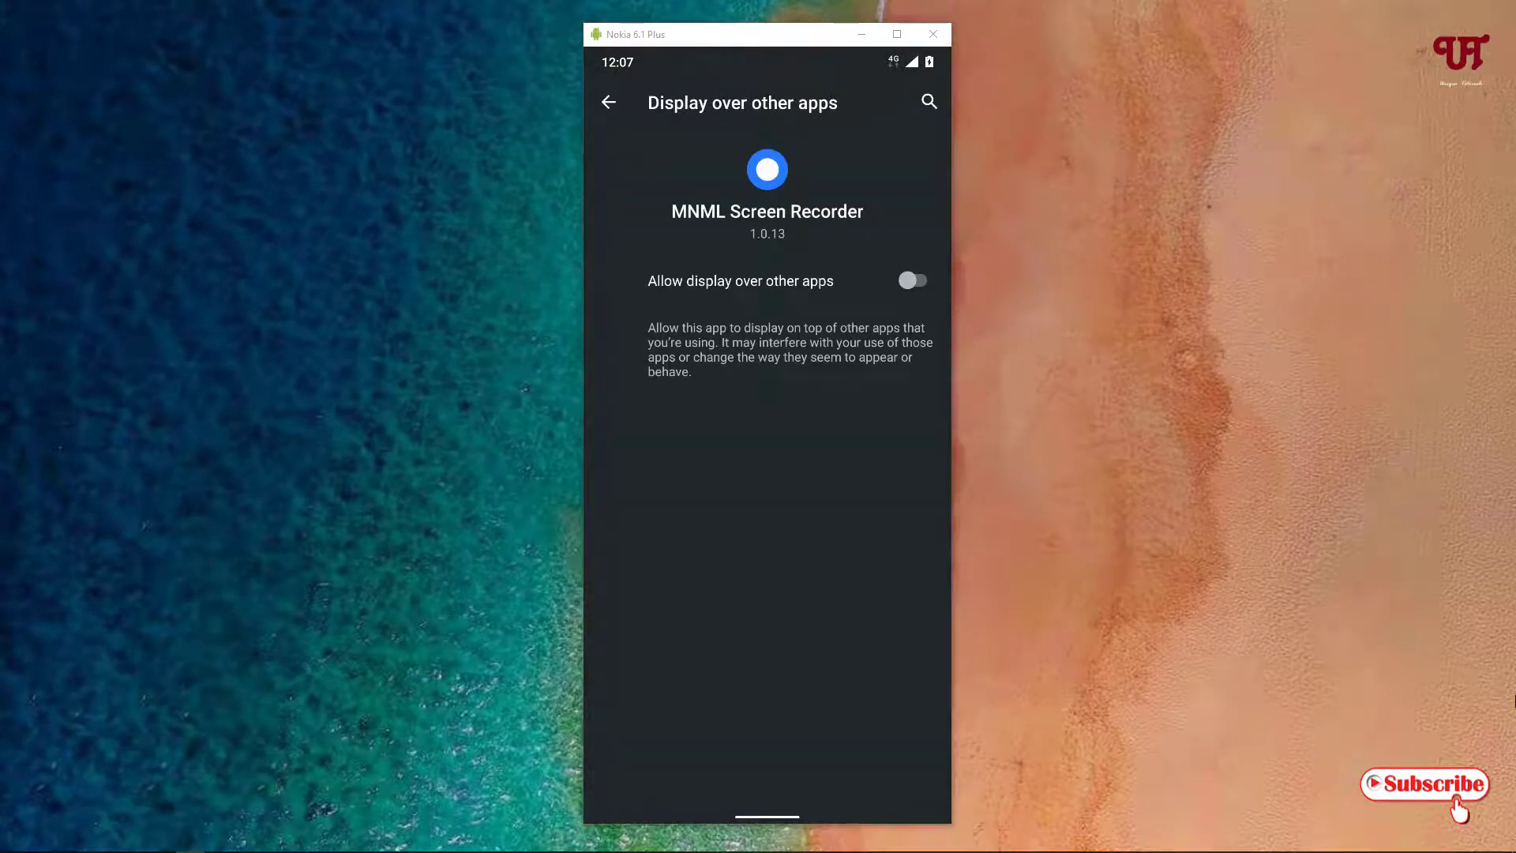
click(912, 281)
key(Home)
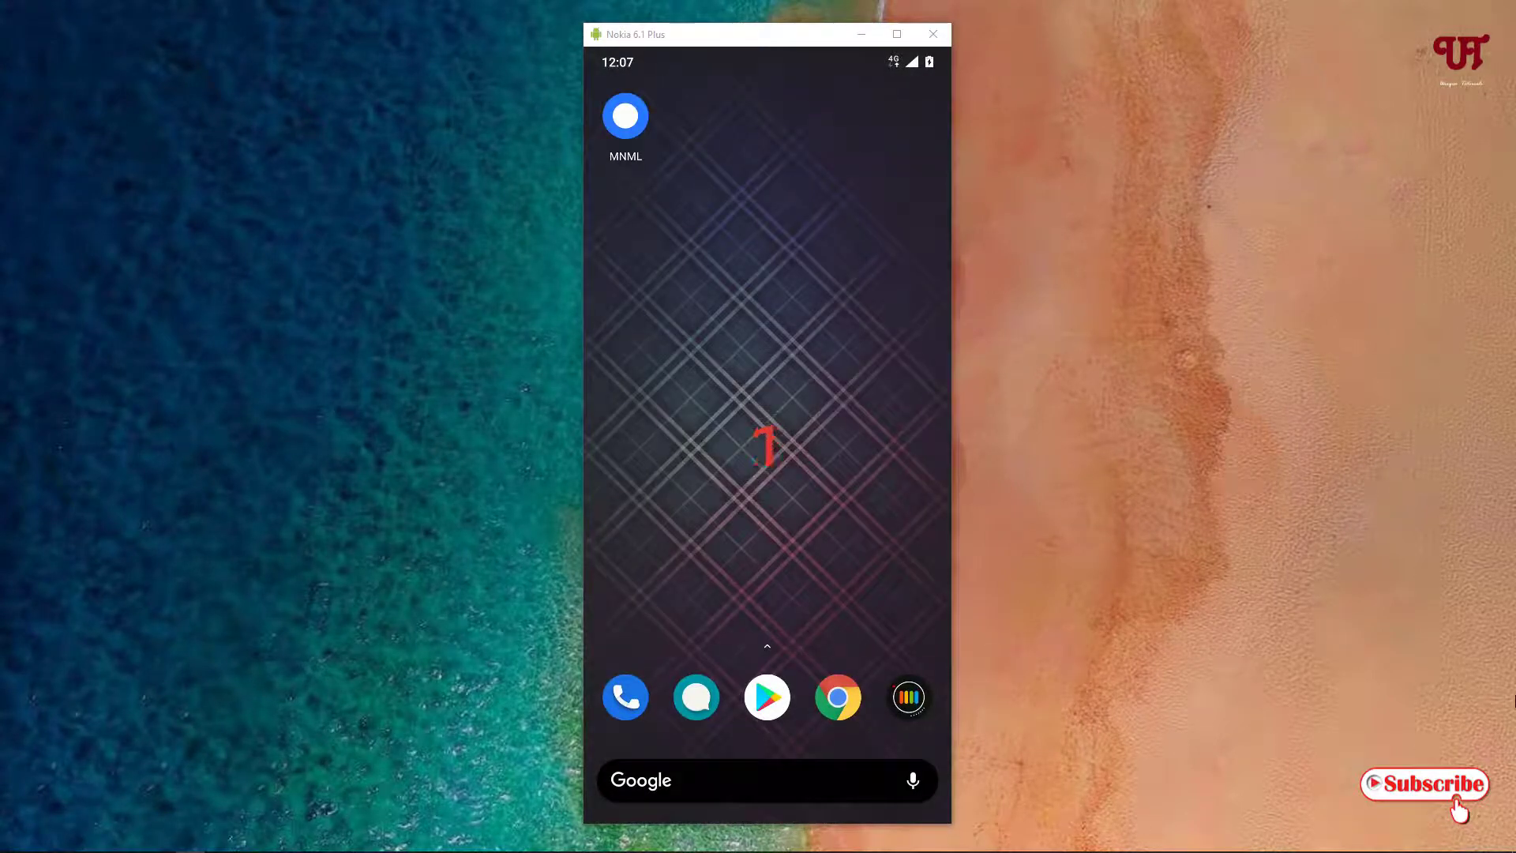
key(Escape)
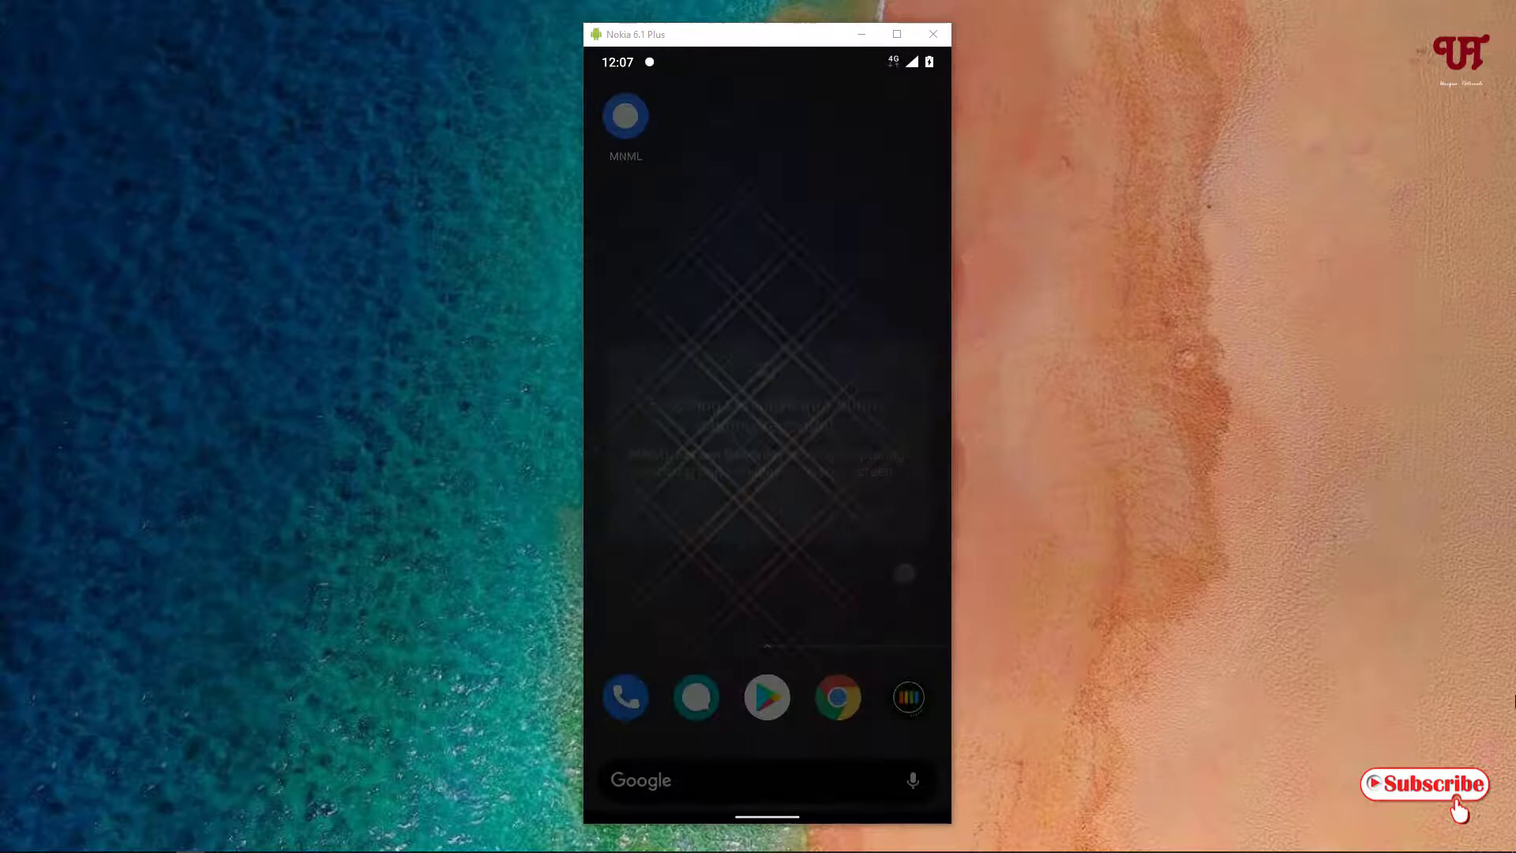
drag(880, 64, 880, 415)
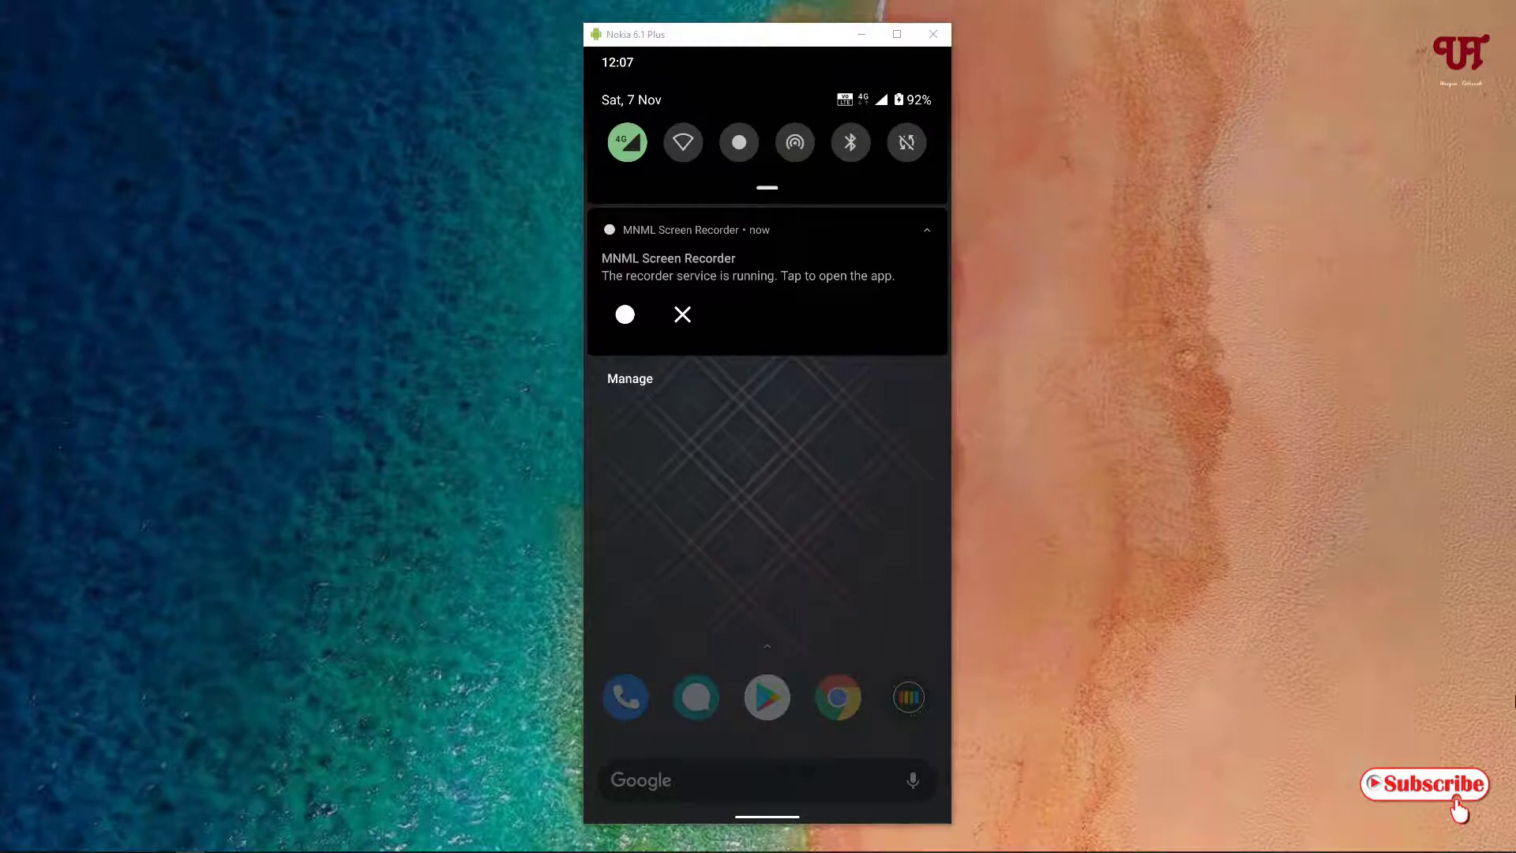
- Dismiss the recorder service notification, then start recording from the tile and approve screen capture
click(682, 313)
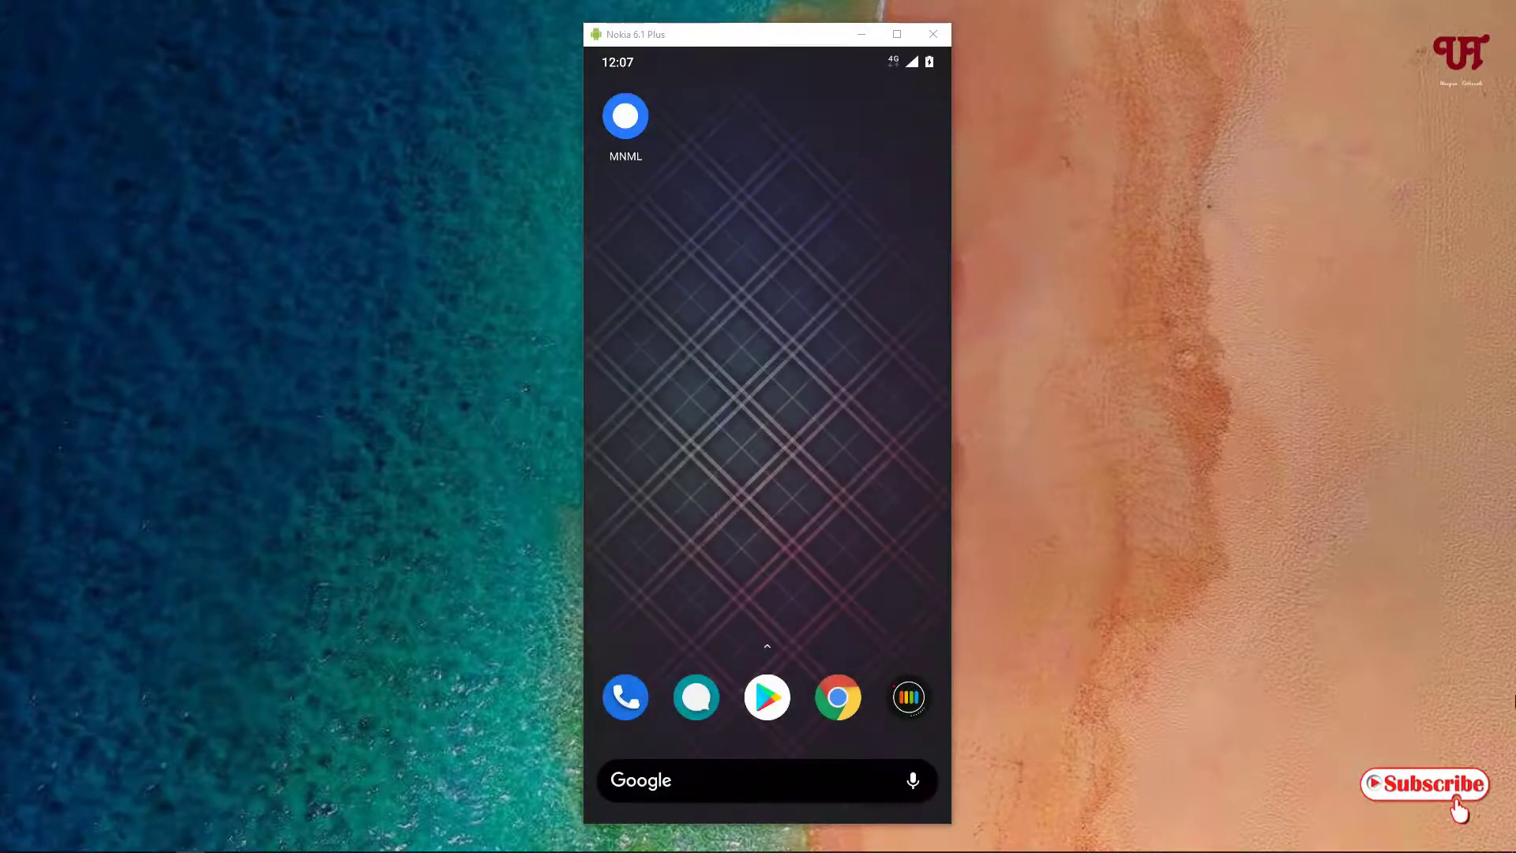
drag(736, 454, 901, 454)
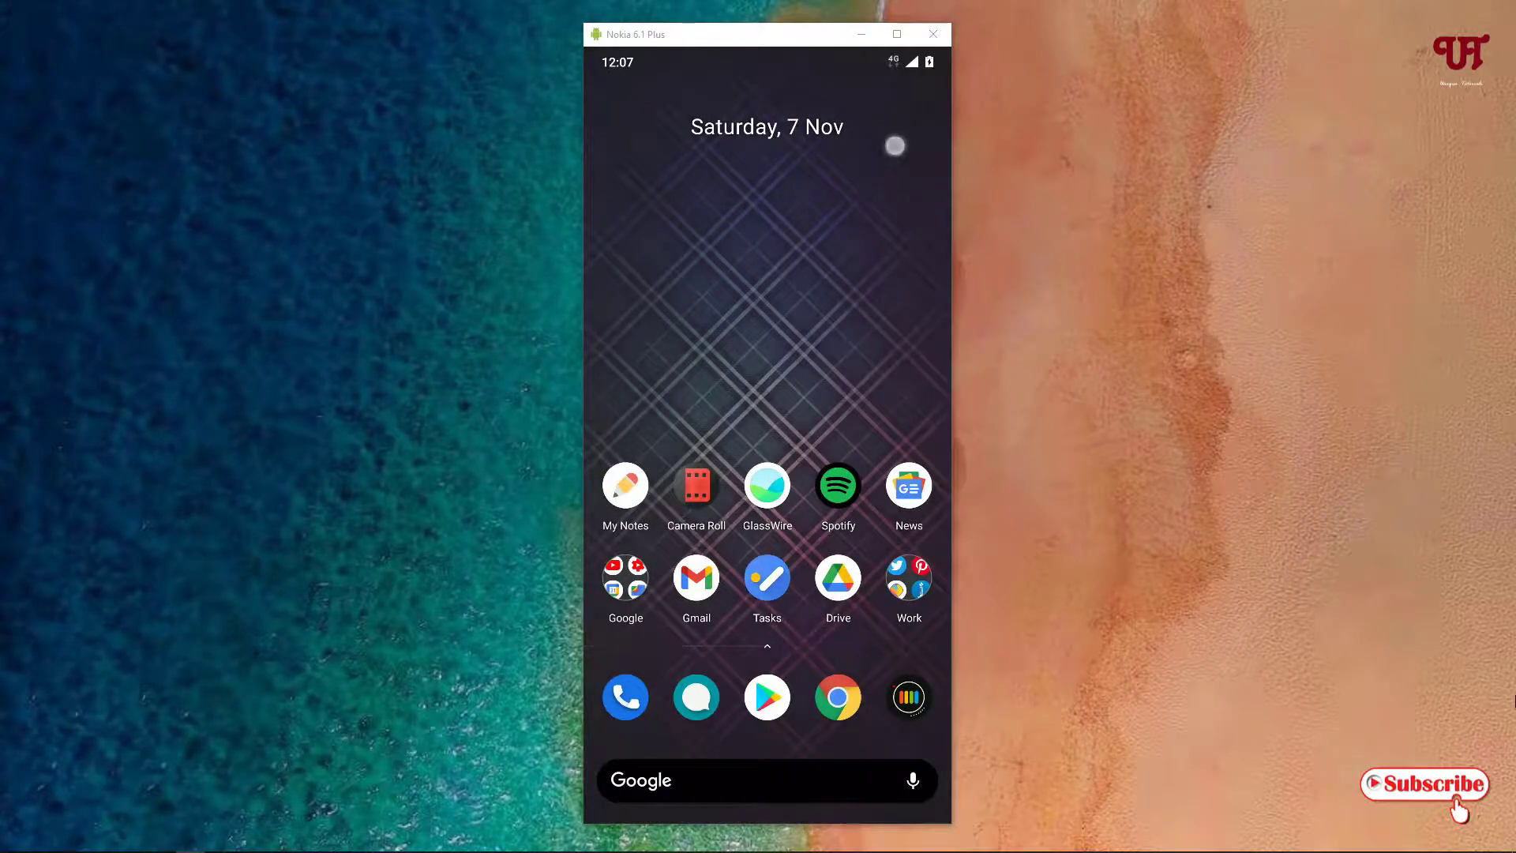
drag(897, 71, 897, 533)
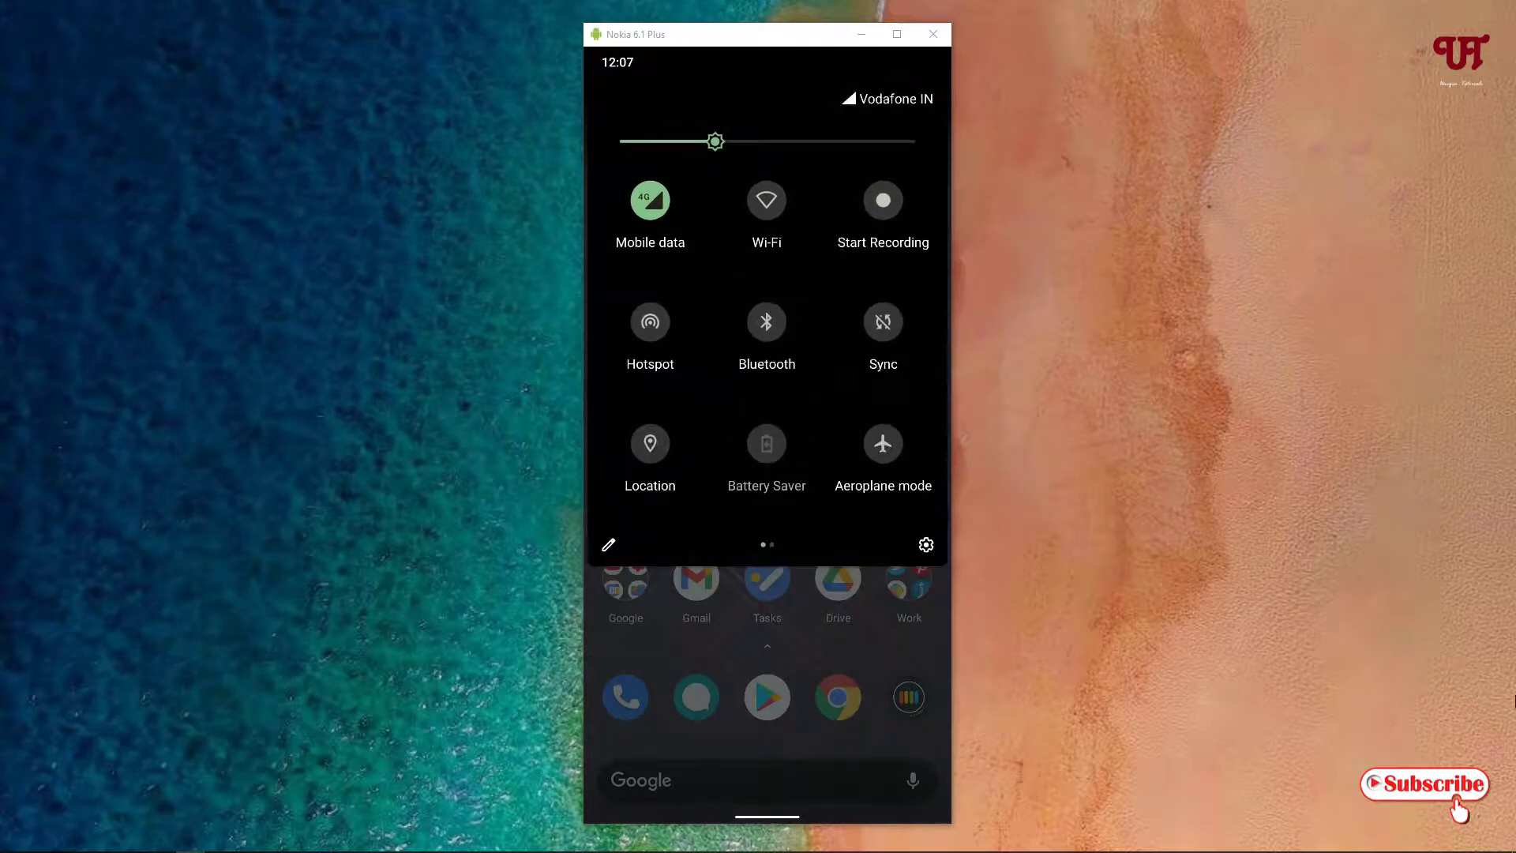
click(882, 201)
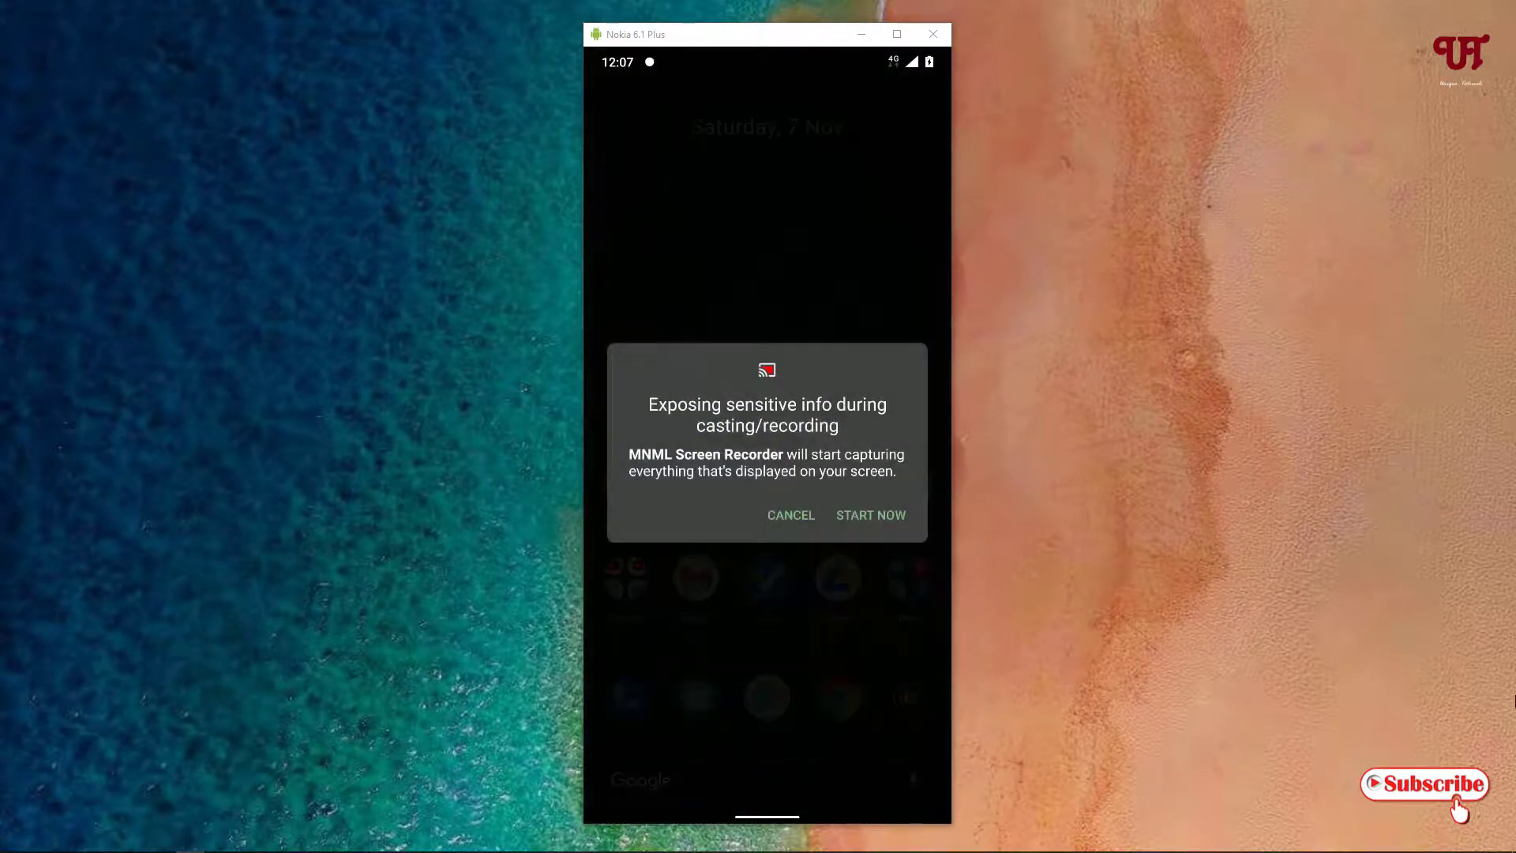
click(871, 516)
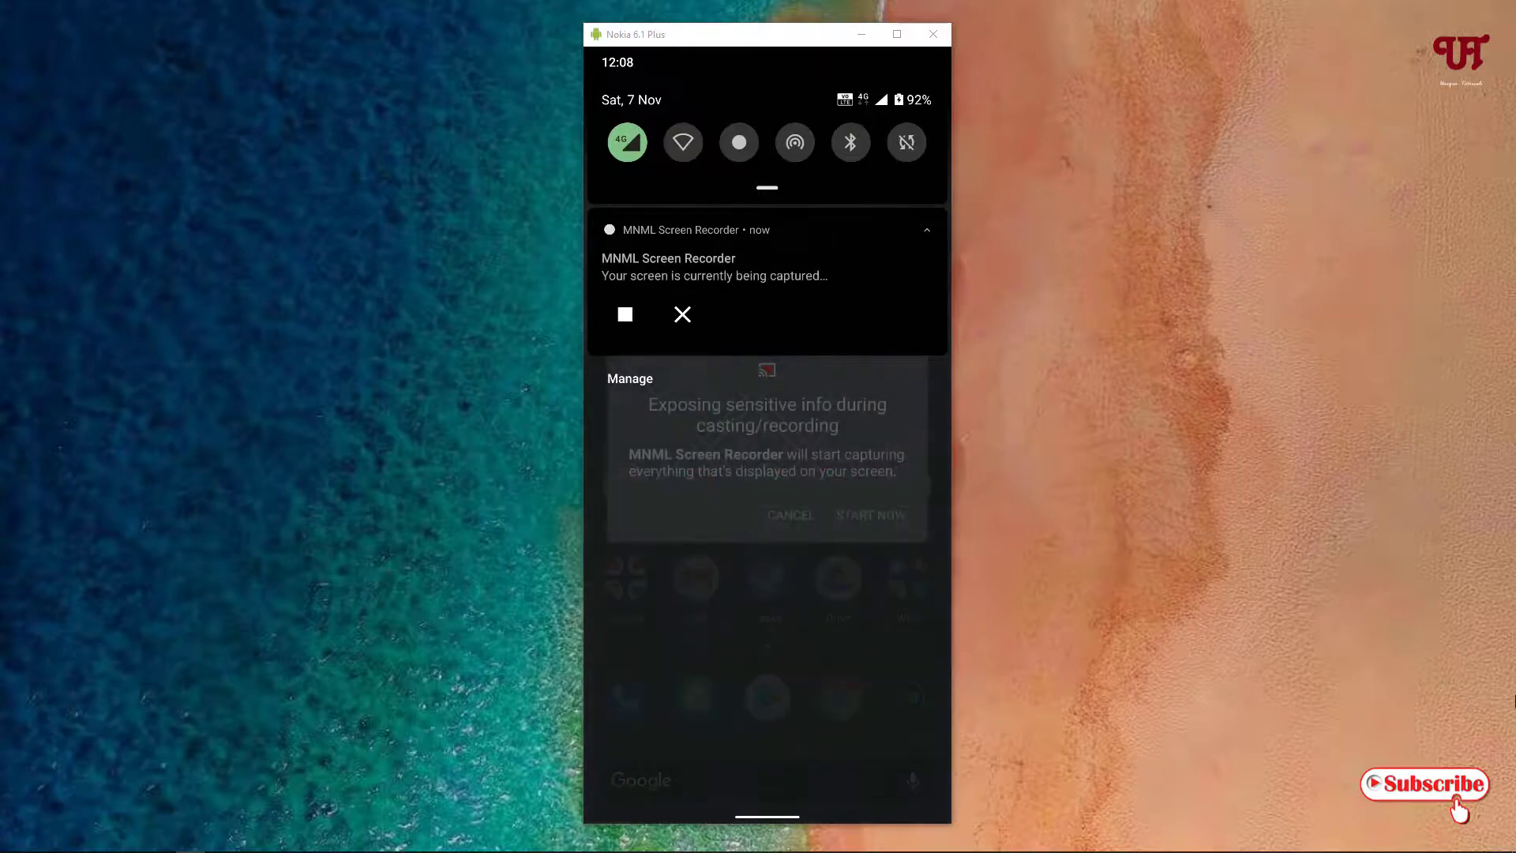
- Stop the MNML recording and open the 'Video recorded successfully' notification
click(871, 515)
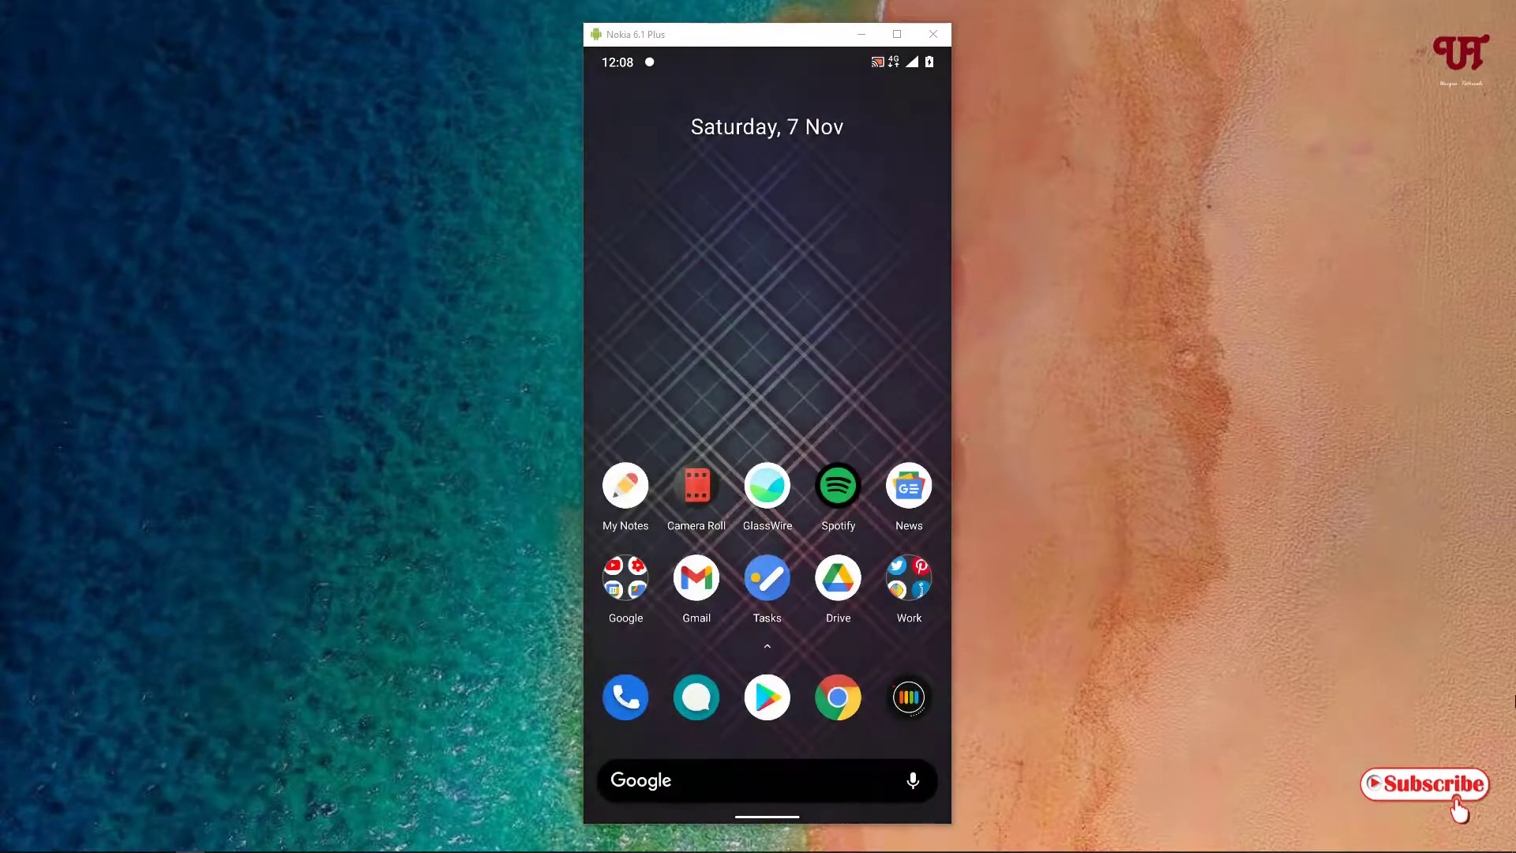
drag(767, 62, 768, 474)
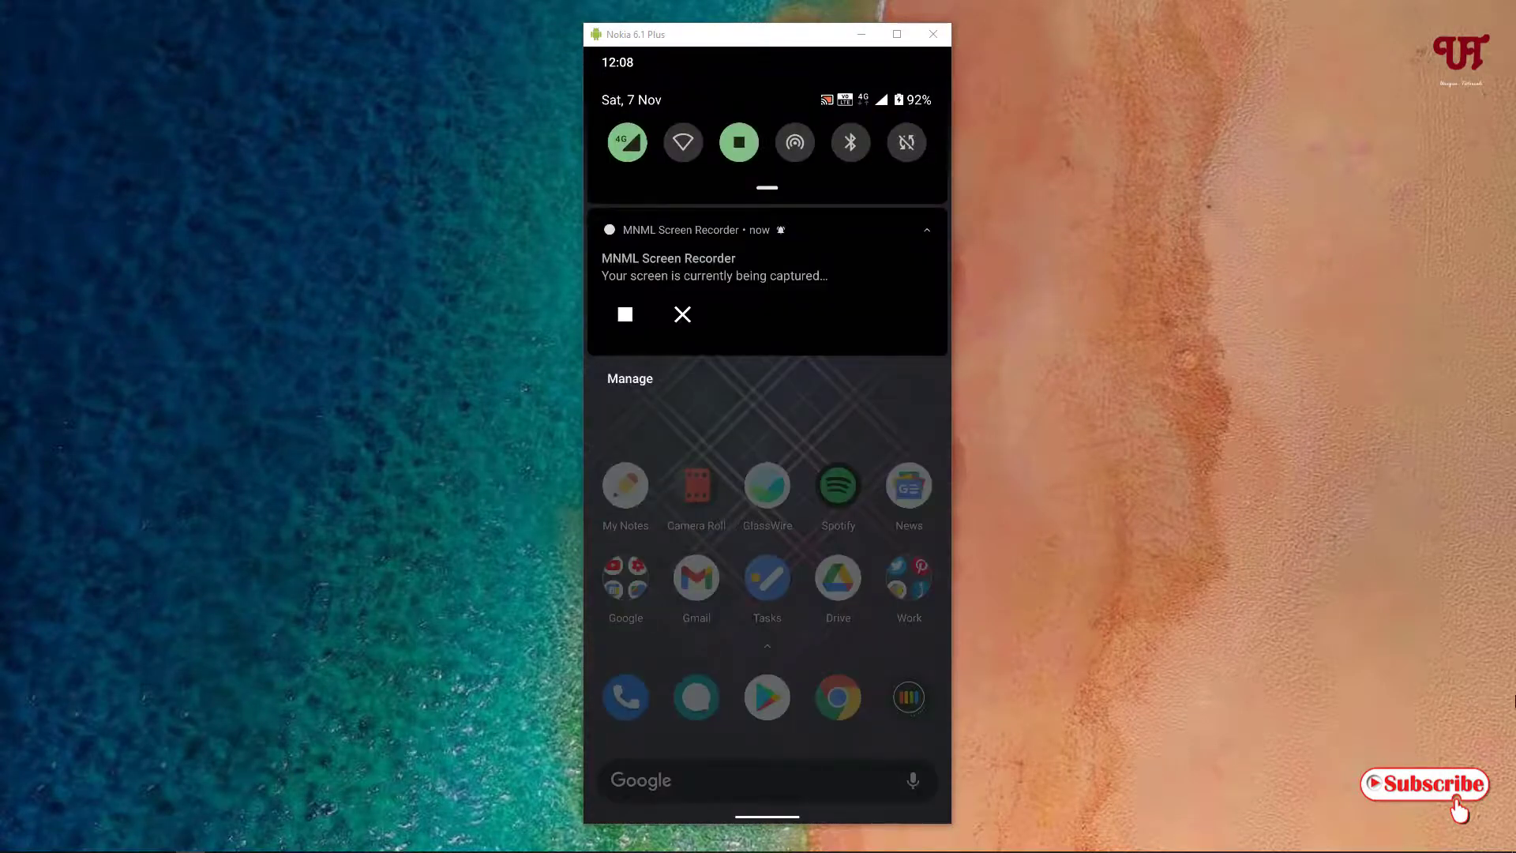
click(626, 314)
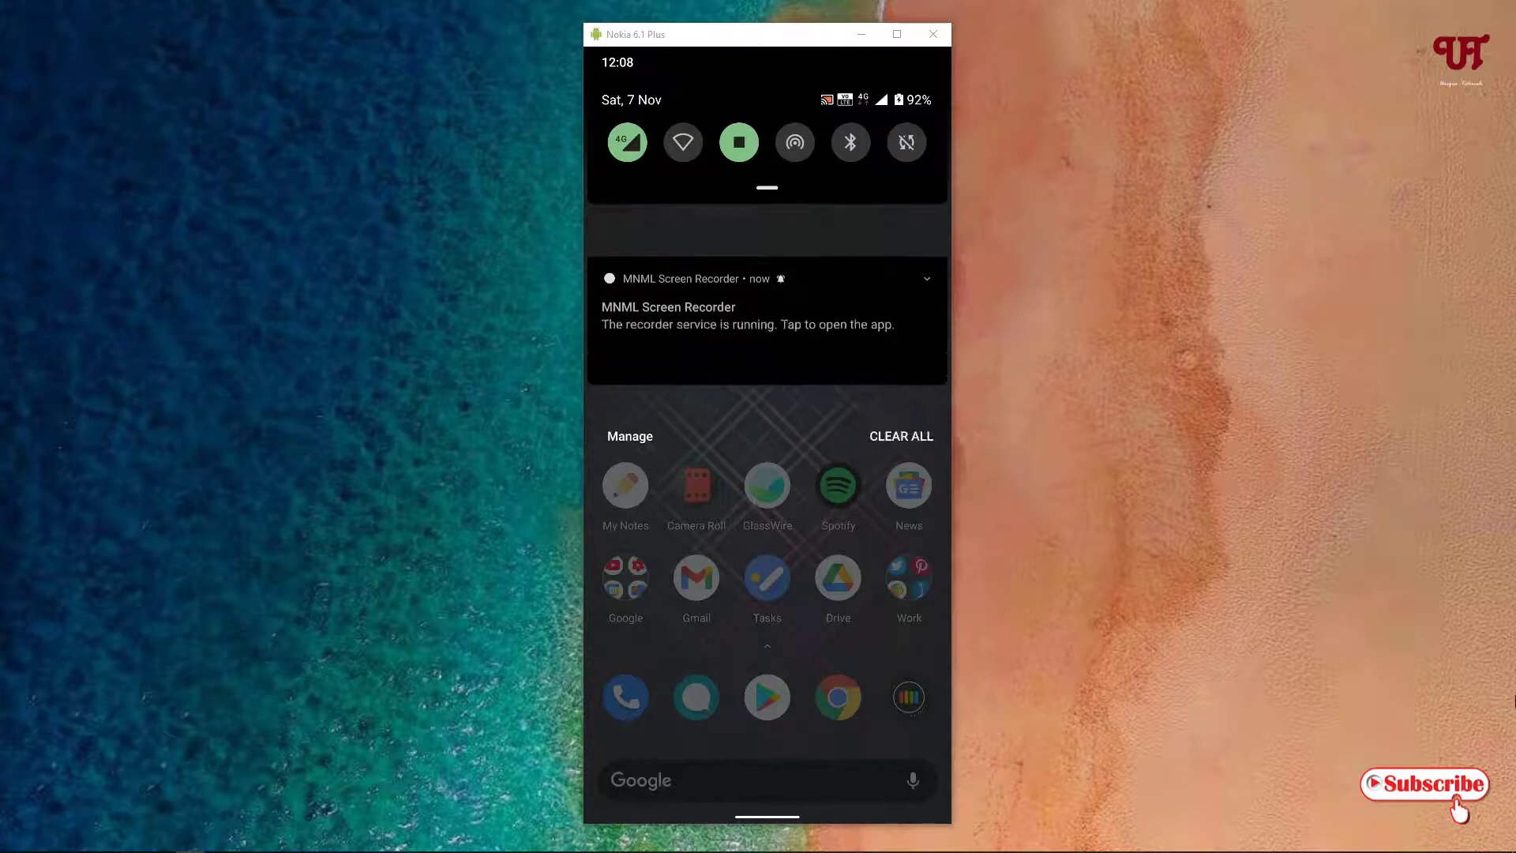
click(811, 334)
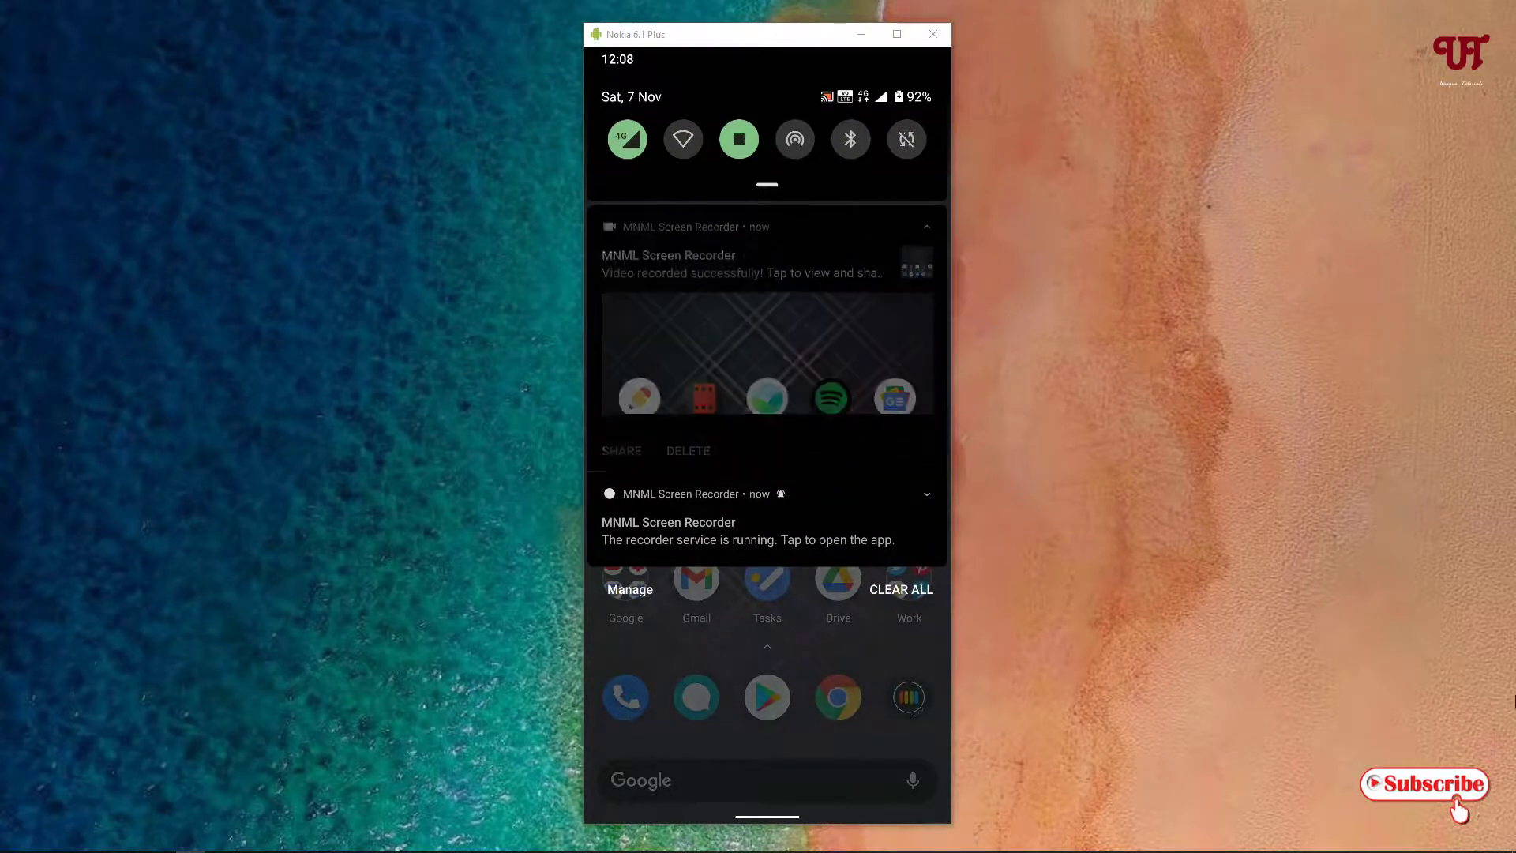